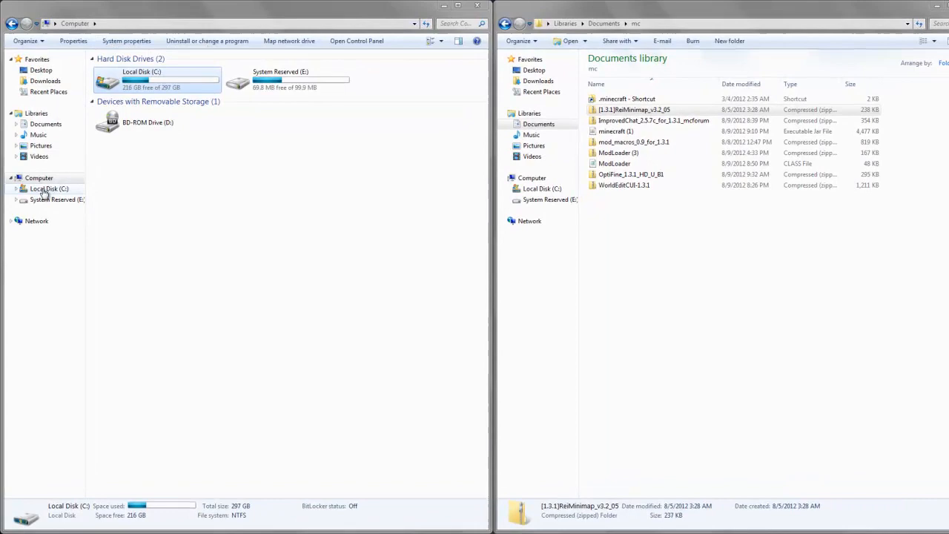
Open the user profile's AppData folder by way of C:\Users, entering \appdata at the end of the folder path.
left_click(43, 190)
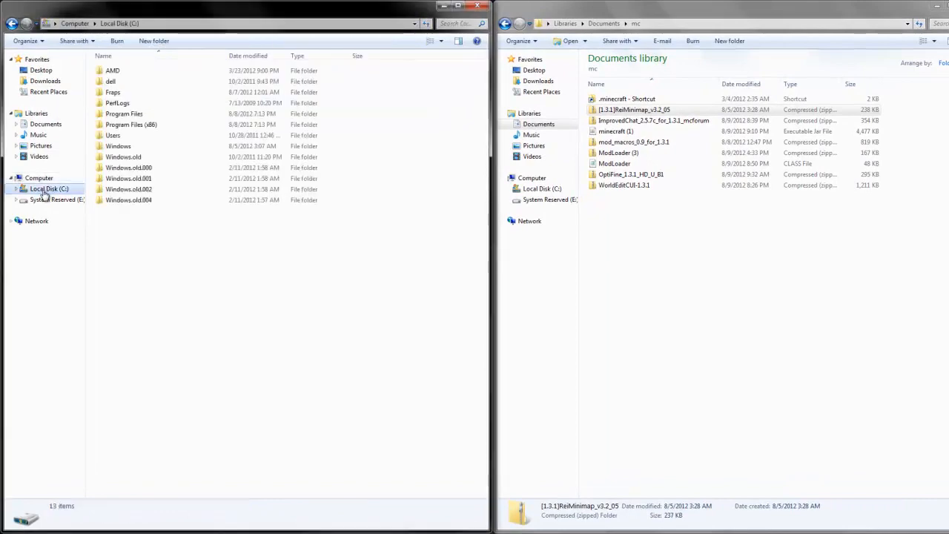
double_click(117, 135)
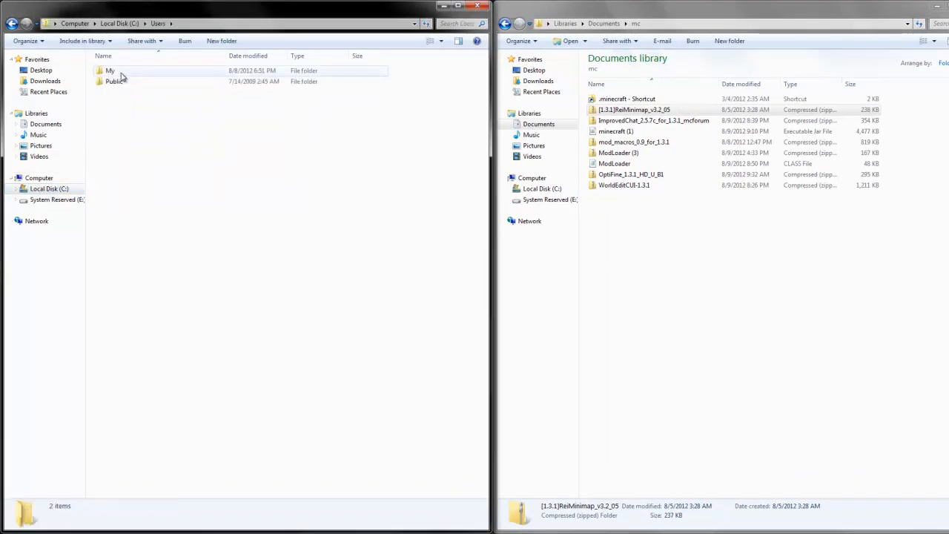
double_click(118, 75)
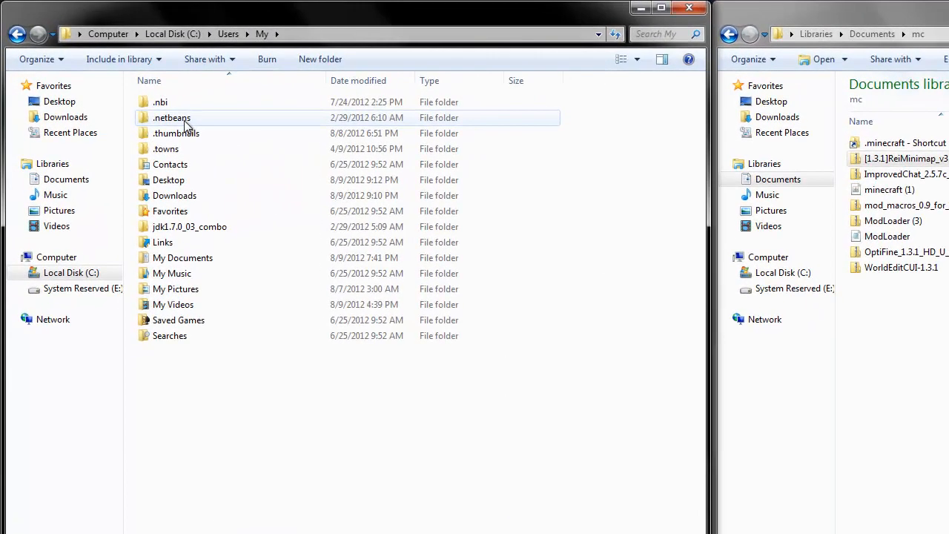
left_click(309, 33)
left_click(309, 33)
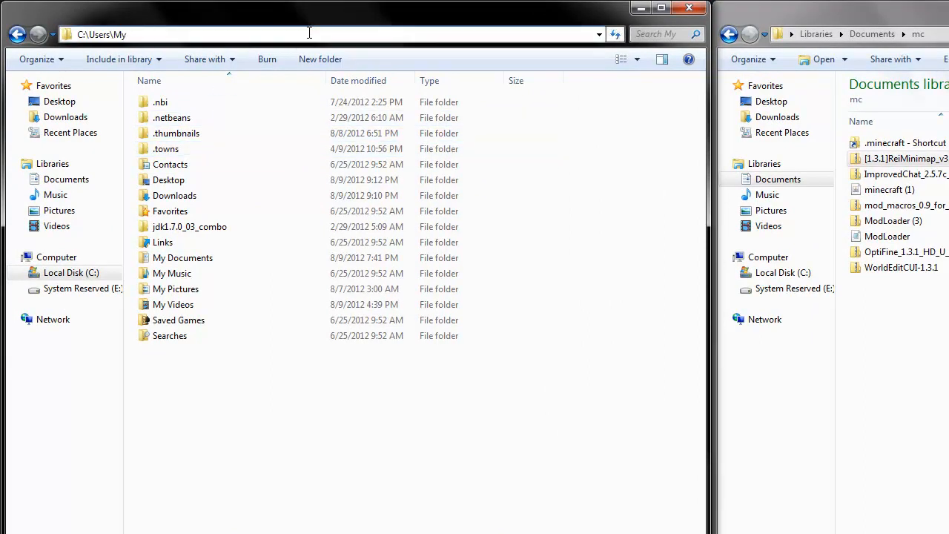
type("\\appdata")
key("Return")
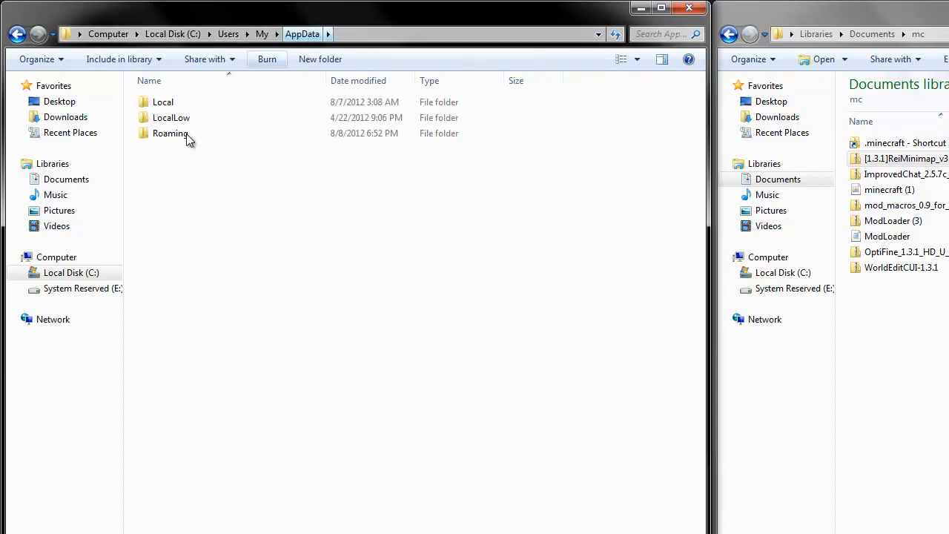
Open the bin folder inside Roaming\.minecraft.
double_click(170, 133)
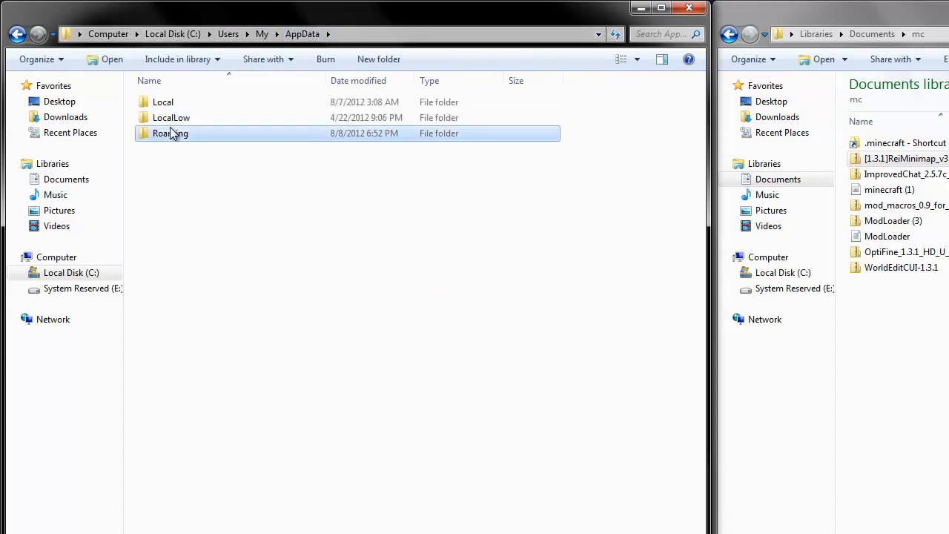
double_click(186, 105)
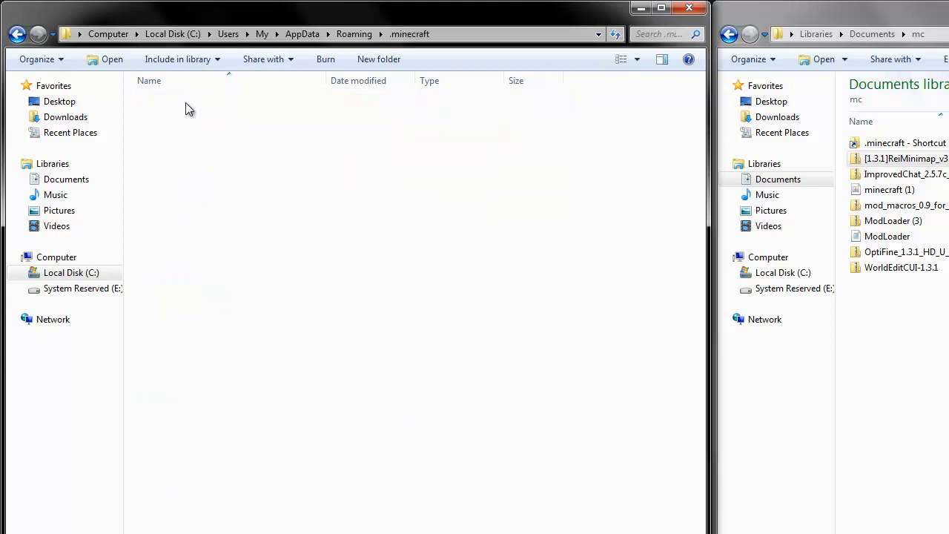
double_click(181, 120)
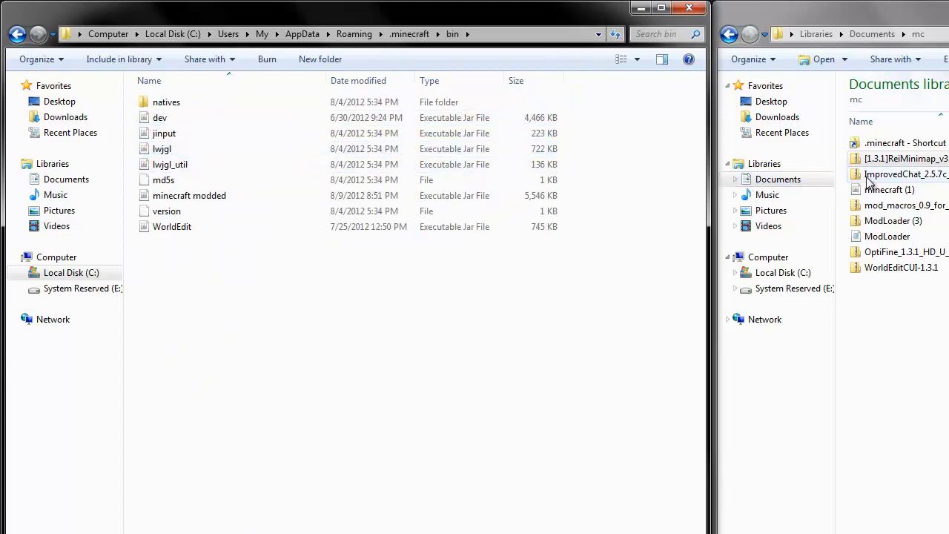
Move the minecraft (1) jar from the mc folder into the bin folder and rename it minecraft.
left_click_drag(889, 190, 191, 350)
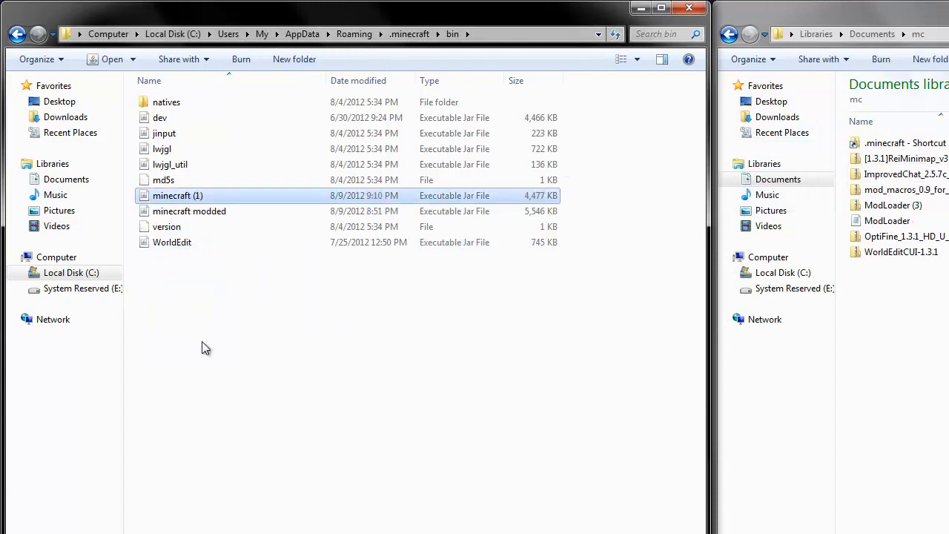
left_click(208, 199)
left_click(212, 197)
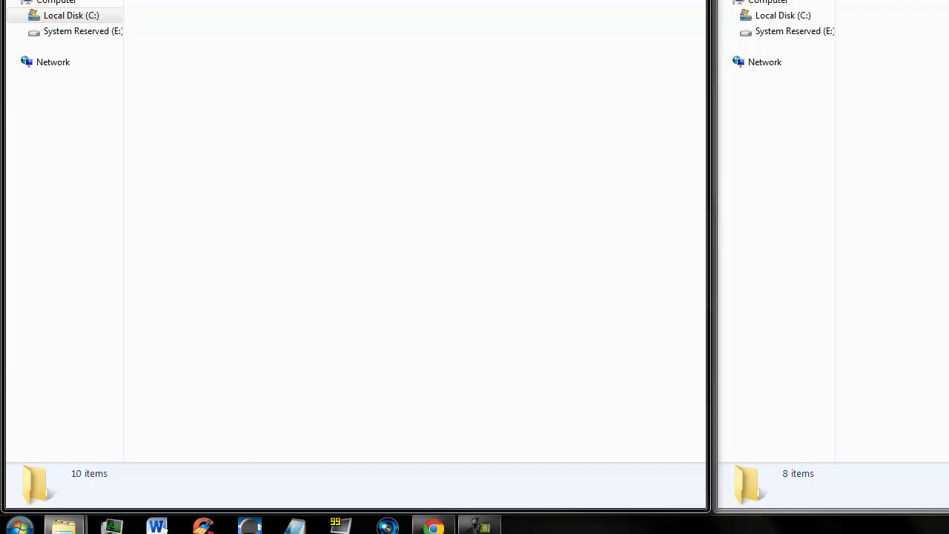
key("super+Down")
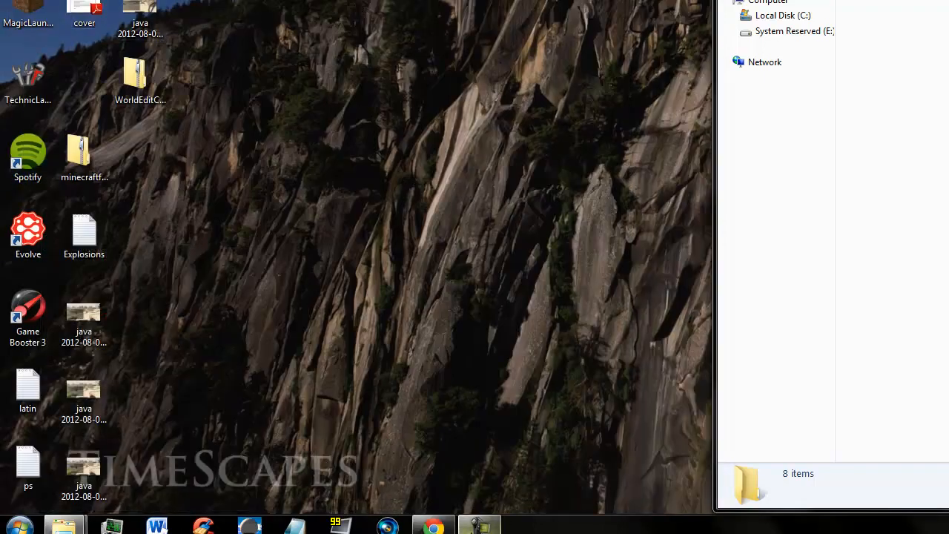
left_click(478, 527)
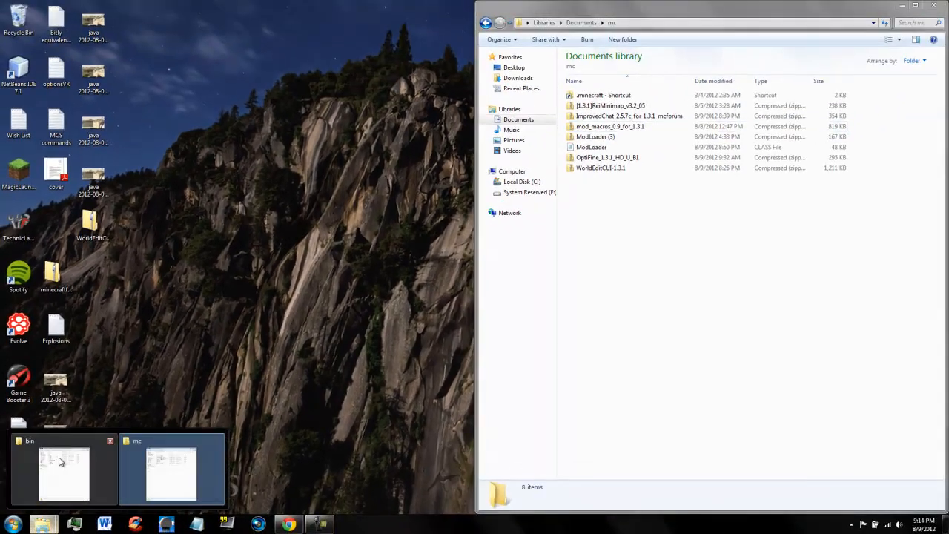
left_click(62, 460)
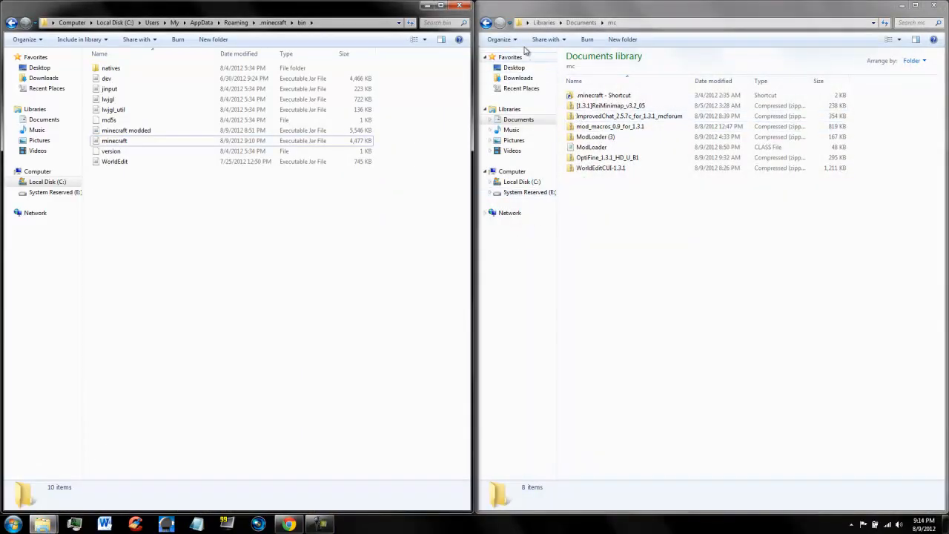
Move the Minecraft application from the Desktop Items folder in Documents into the bin folder.
left_click(486, 23)
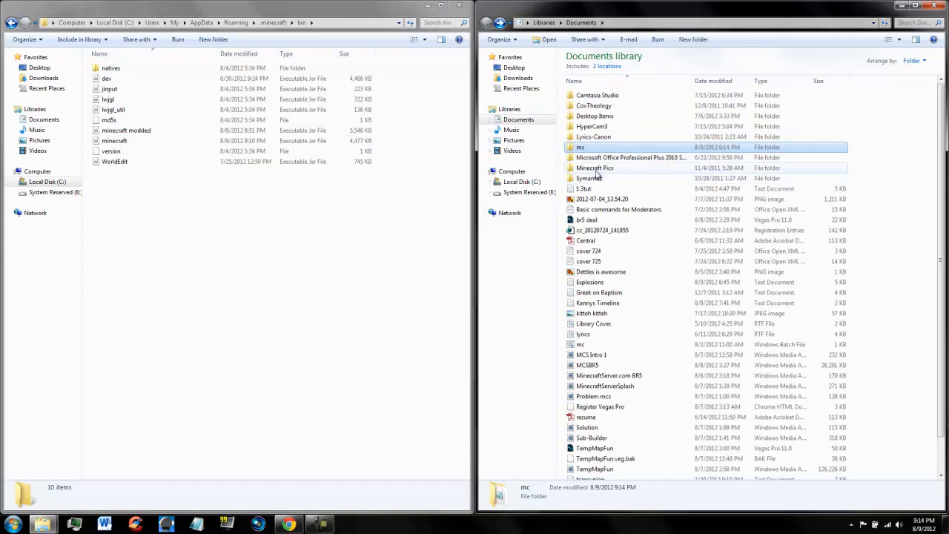
double_click(593, 115)
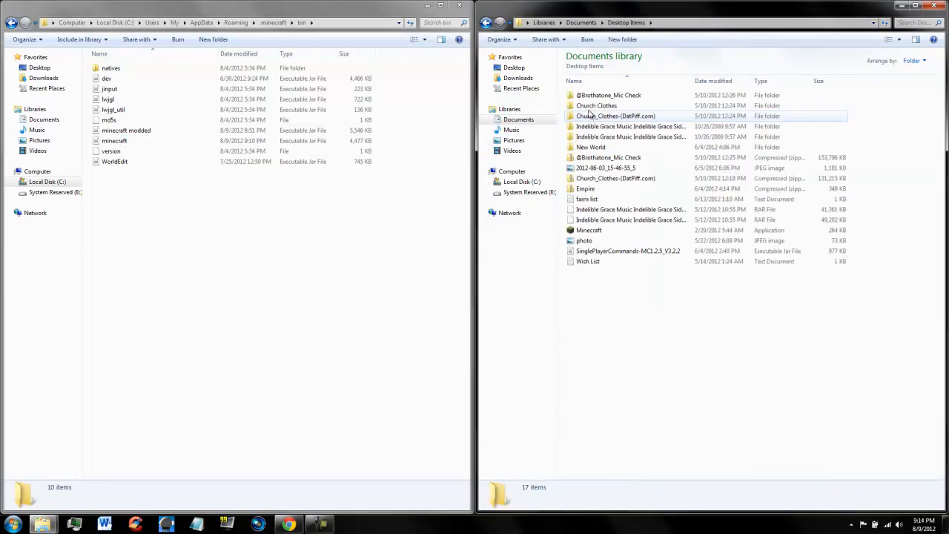
left_click_drag(588, 230, 186, 311)
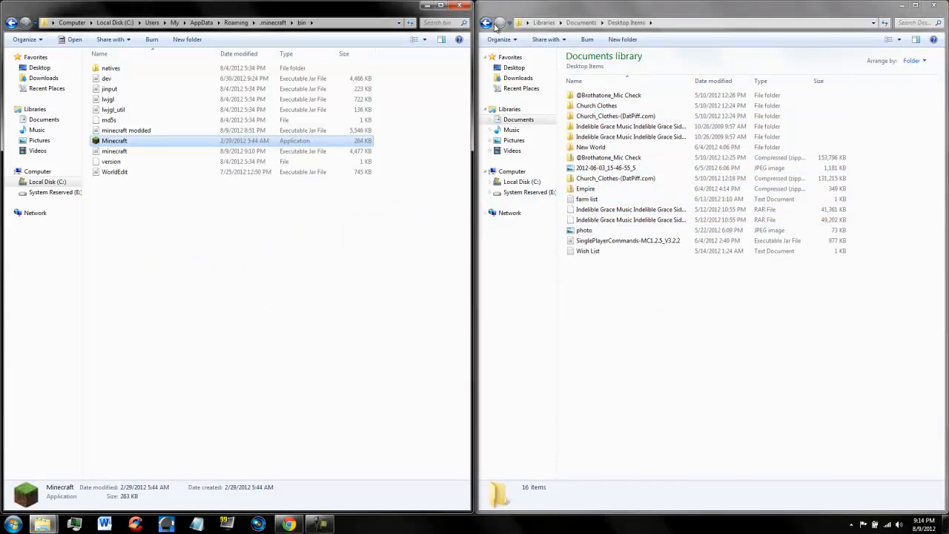
left_click(492, 23)
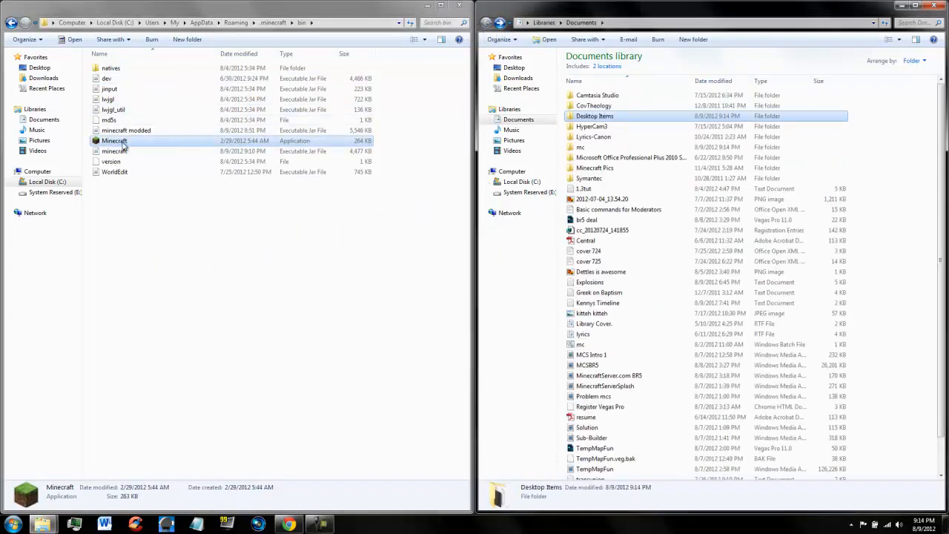
Test-run Minecraft from the bin folder using the remembered login and close the game.
left_click(123, 146)
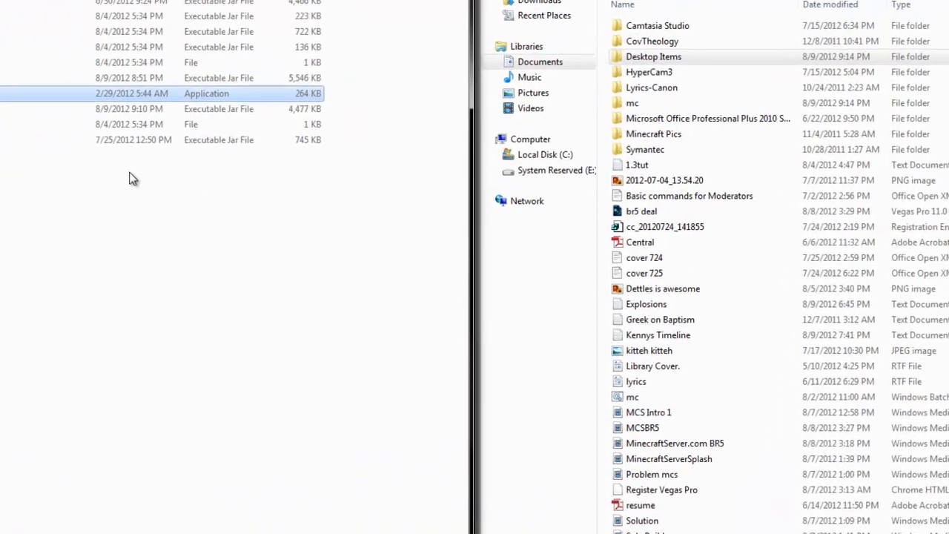
key("Return")
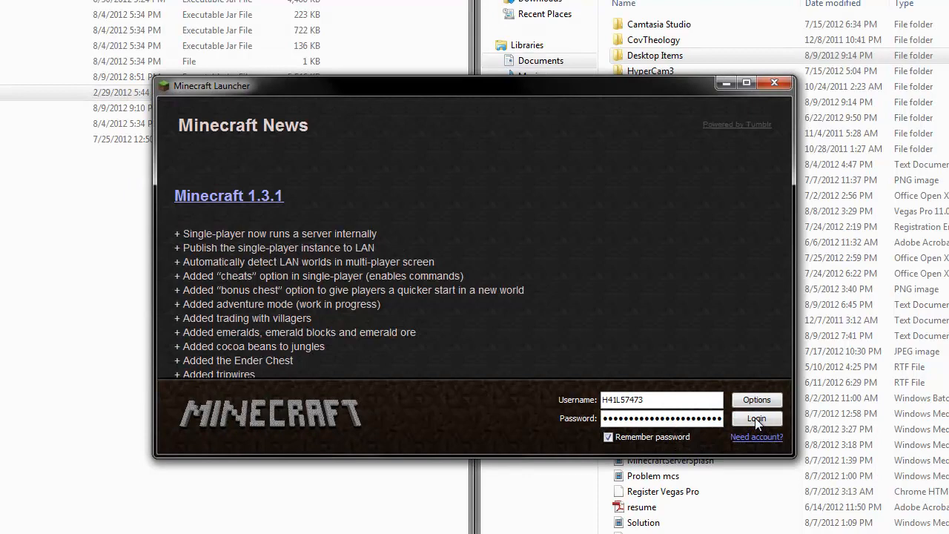
left_click(755, 417)
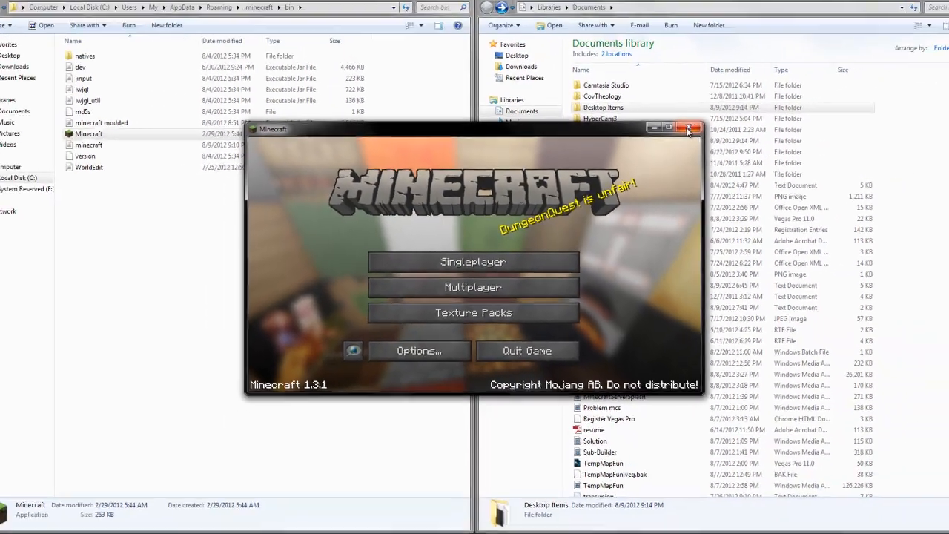
left_click(763, 89)
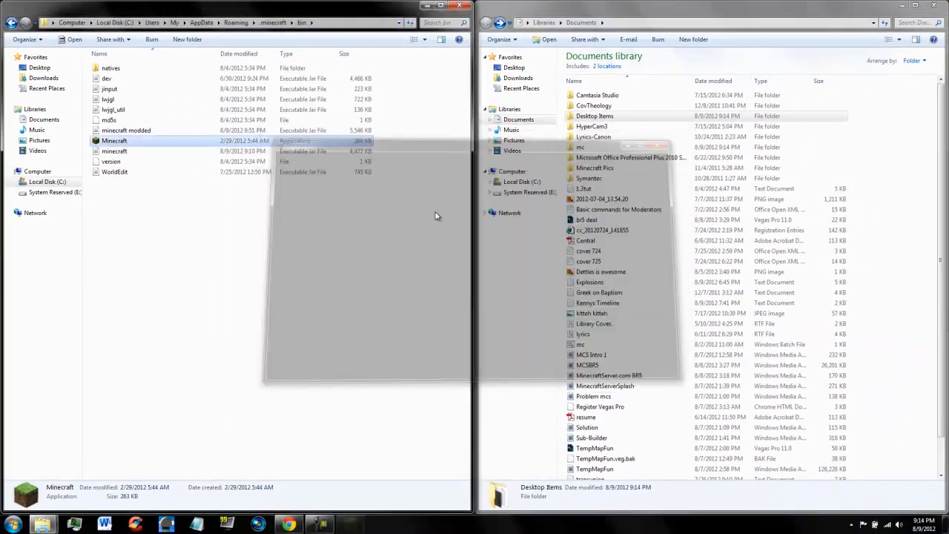
Open the minecraft jar as a 7-Zip archive and dock its window on the half of the screen opposite the Documents window.
right_click(119, 152)
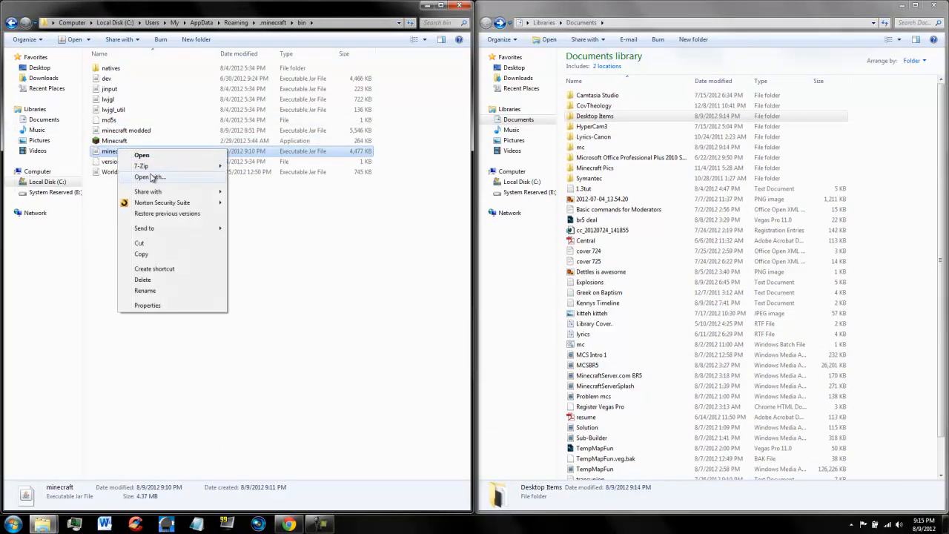
mouse_move(155, 170)
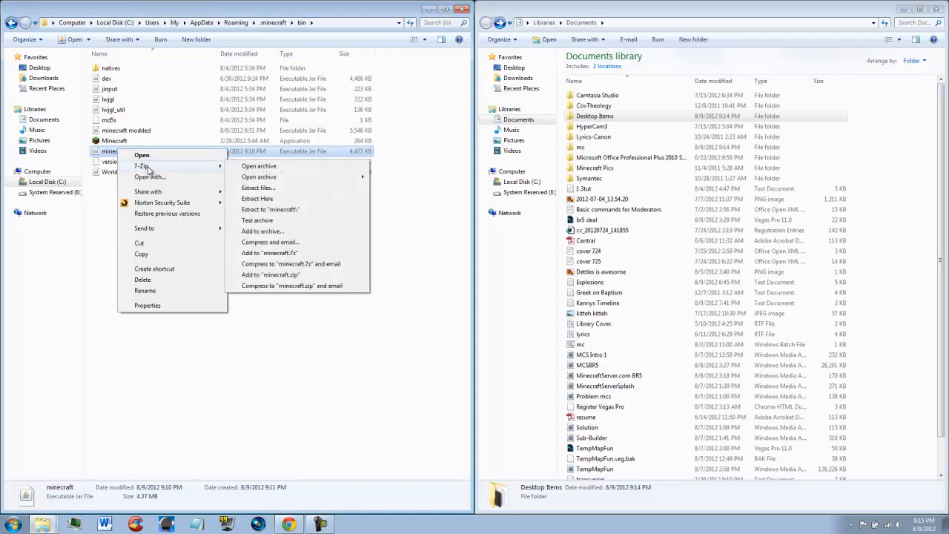
left_click(252, 167)
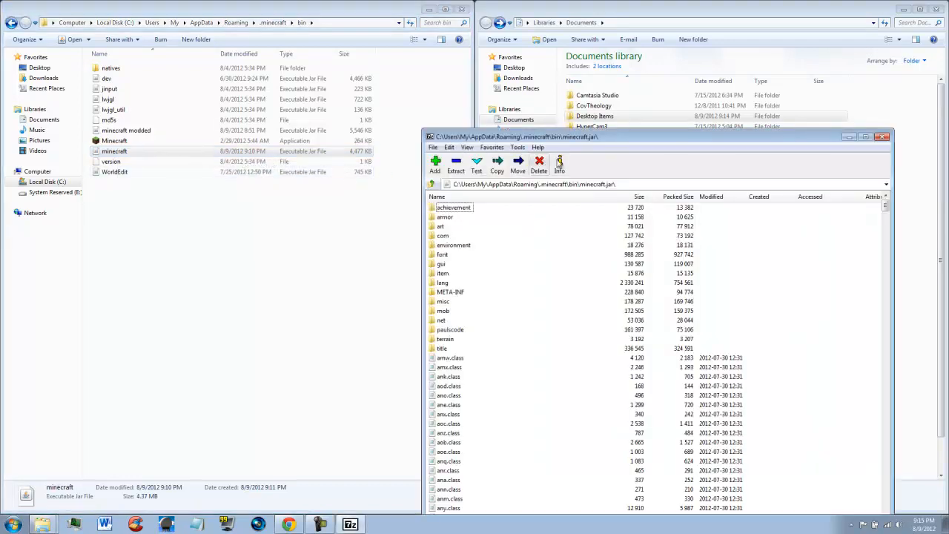
left_click_drag(618, 136, 3, 10)
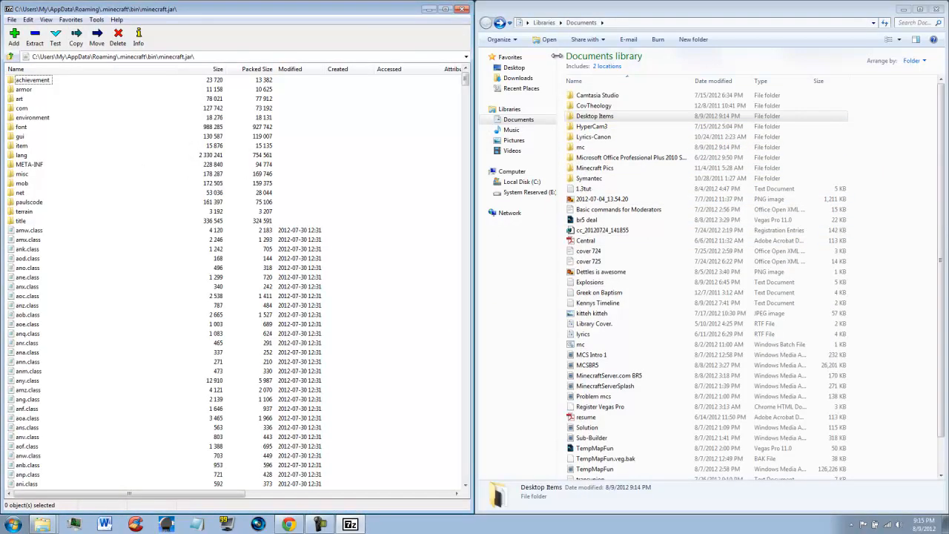
Open the ModLoader (3) zip from the mc folder in Documents as a 7-Zip archive.
key("Return")
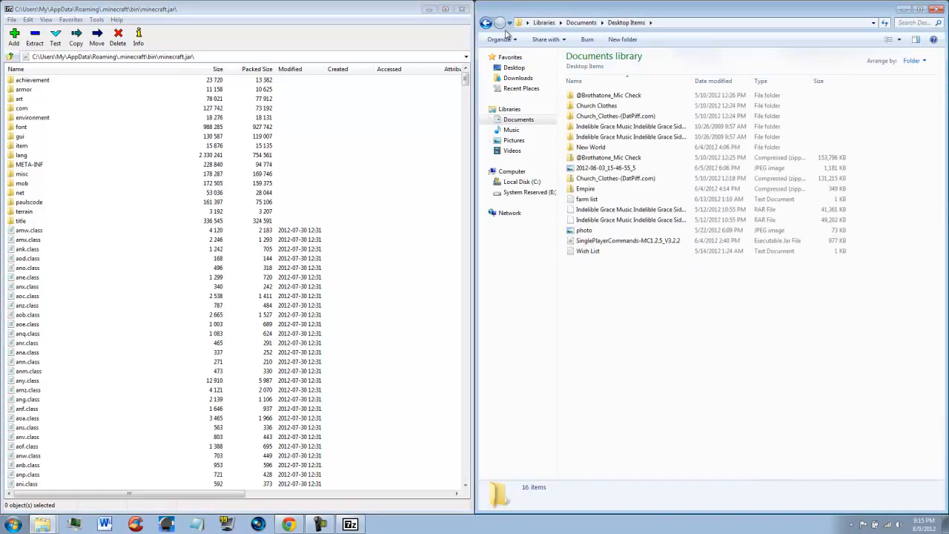
left_click(486, 23)
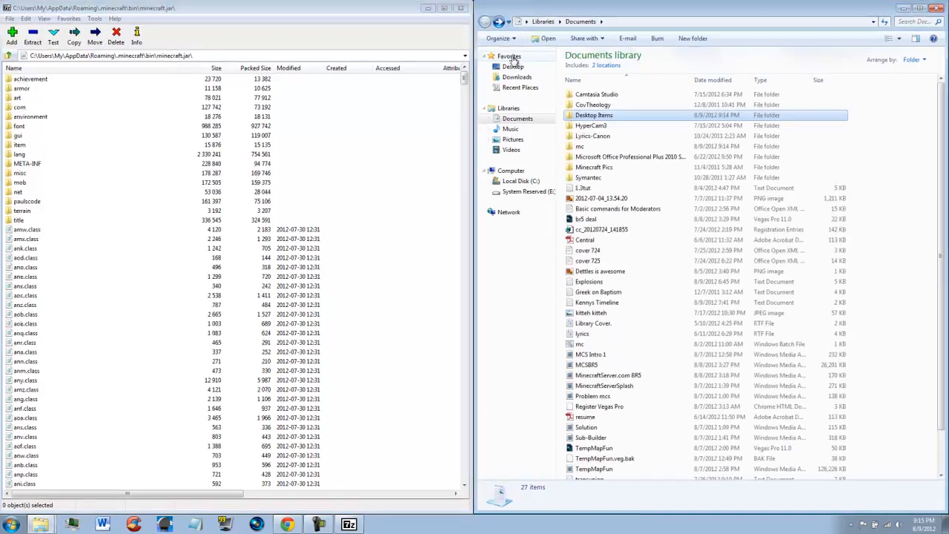
double_click(601, 178)
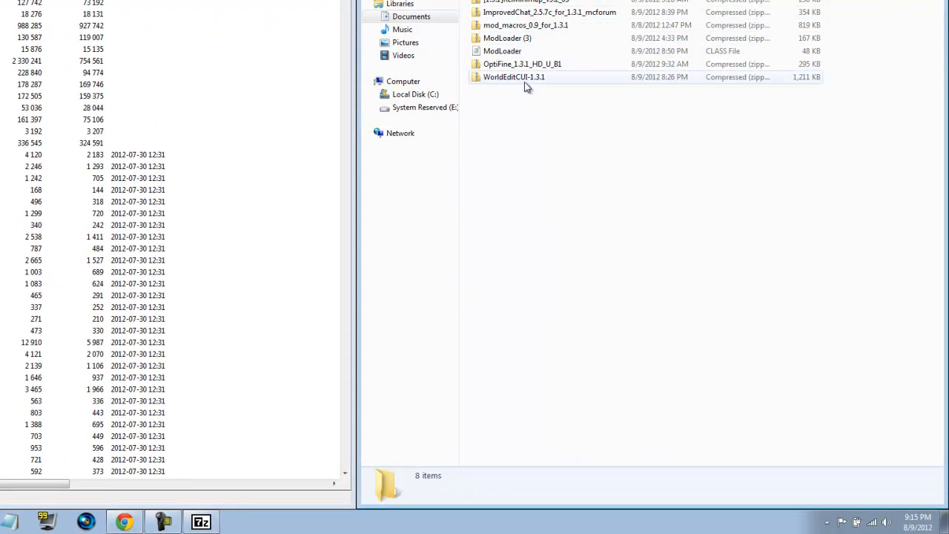
right_click(509, 42)
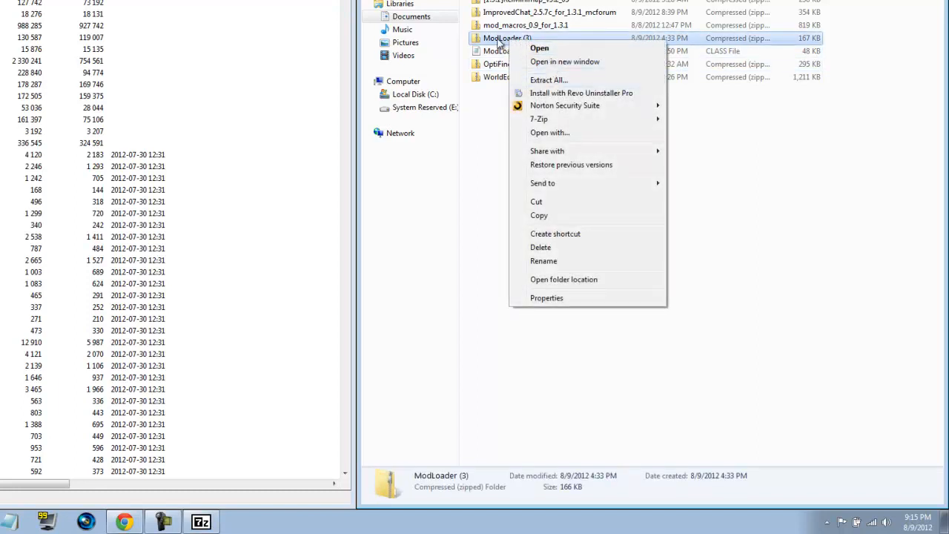
mouse_move(554, 123)
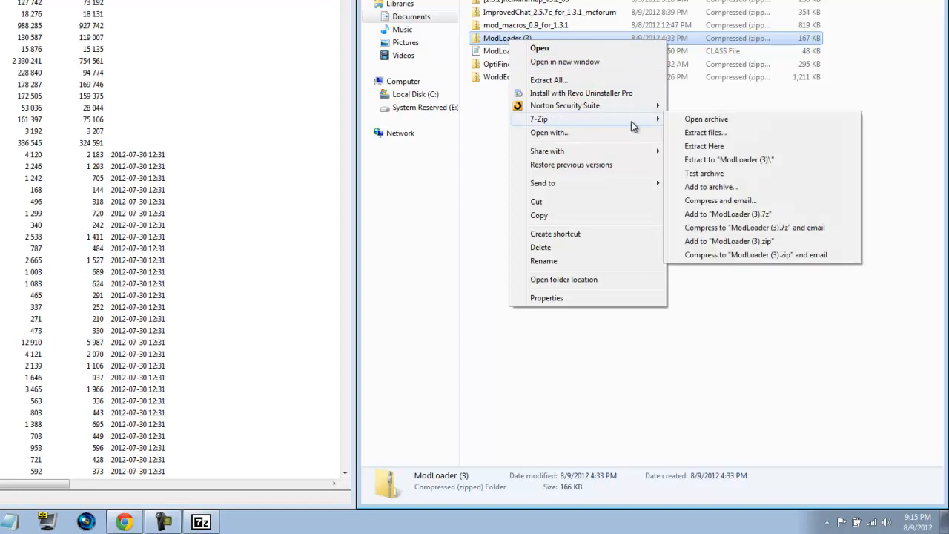
left_click(692, 123)
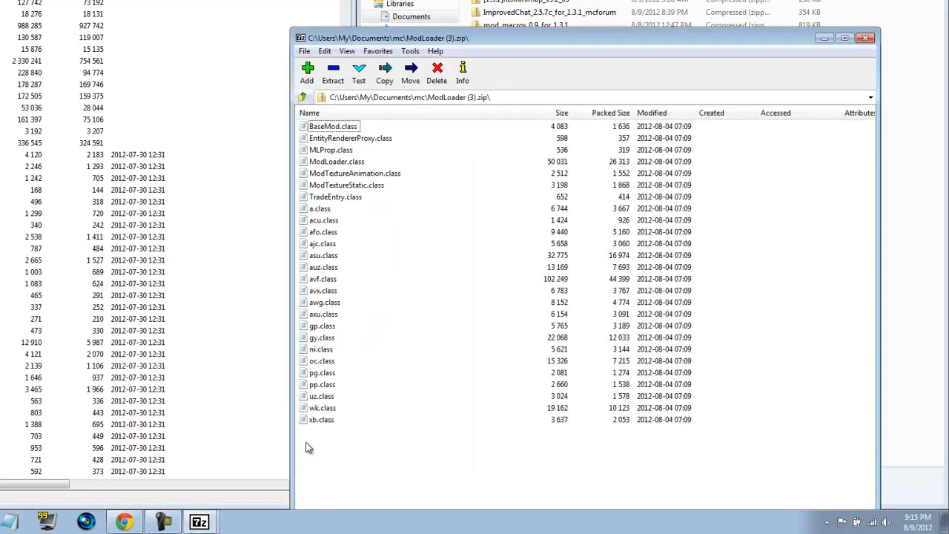
Copy all the class files from the ModLoader (3) archive into the minecraft.jar archive.
left_click_drag(309, 447, 338, 120)
left_click_drag(326, 161, 144, 141)
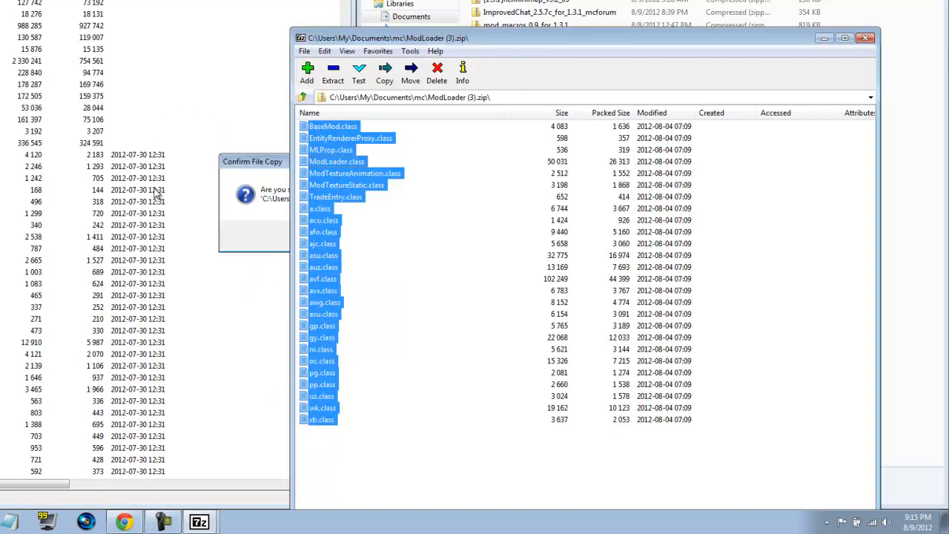
left_click(270, 191)
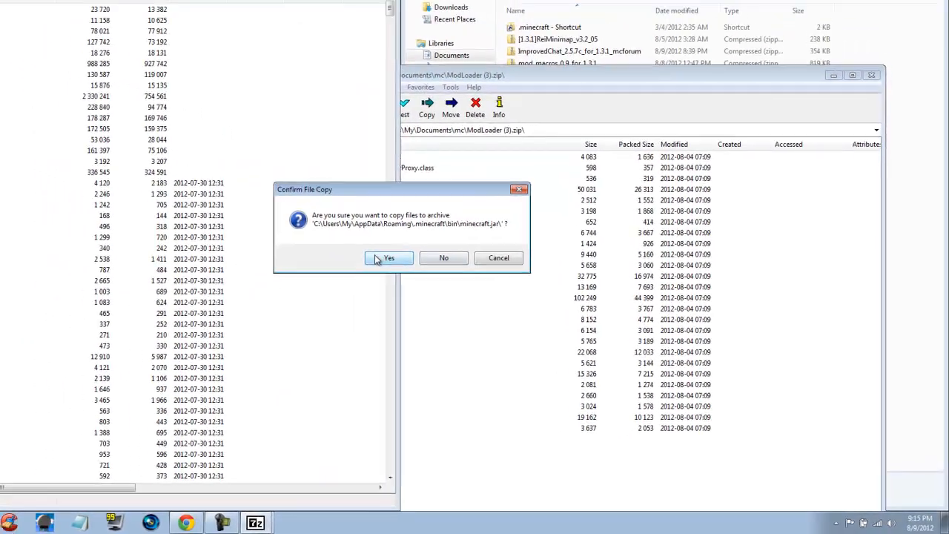
left_click(371, 235)
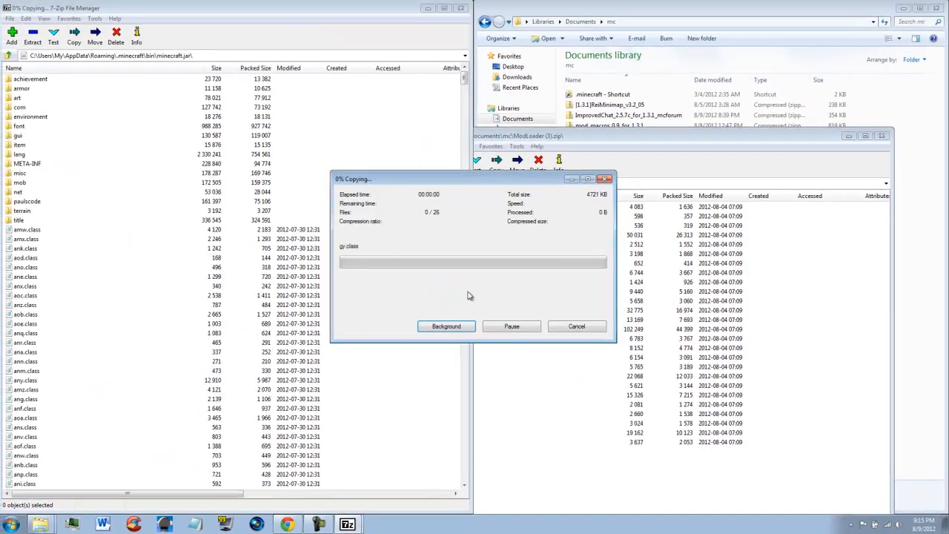
Delete the META-INF folder from the minecraft.jar archive and close the ModLoader (3) archive window.
left_click(24, 164)
right_click(24, 164)
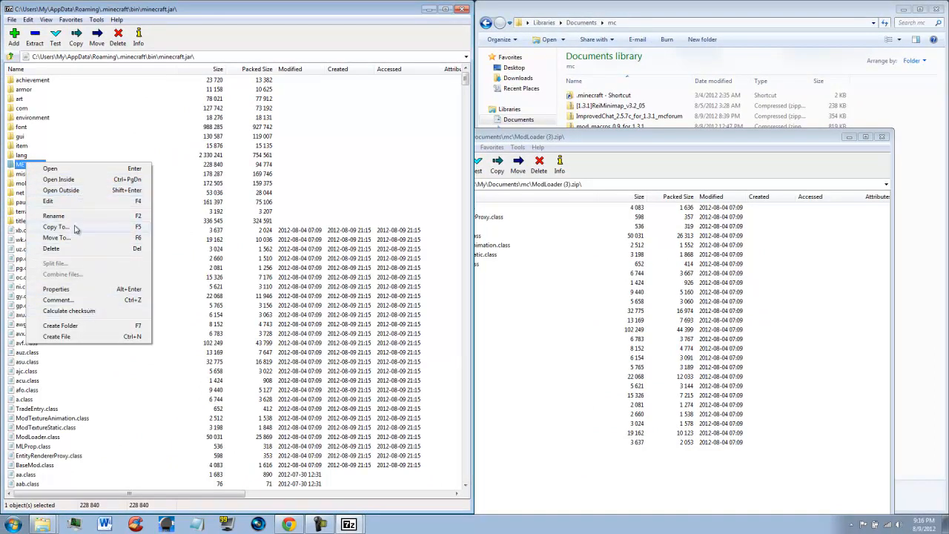
left_click(68, 248)
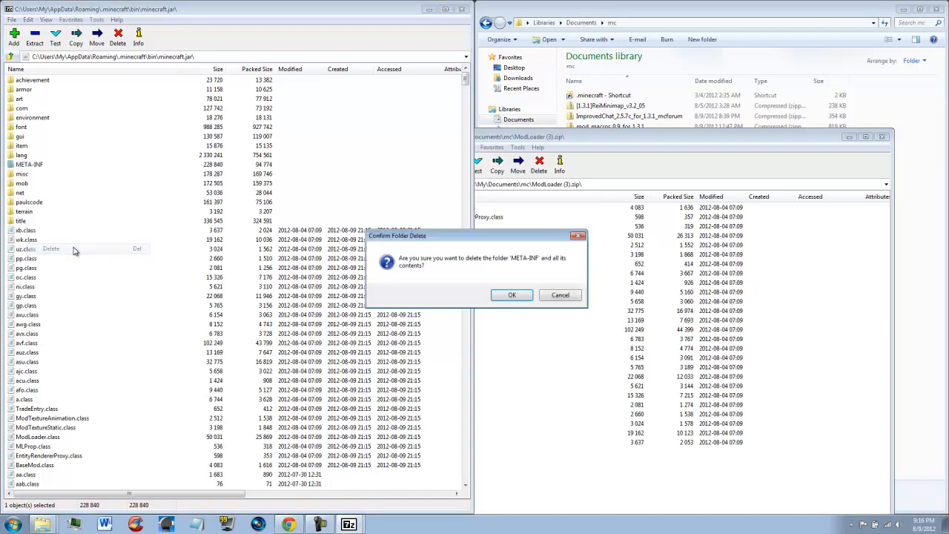
left_click(511, 295)
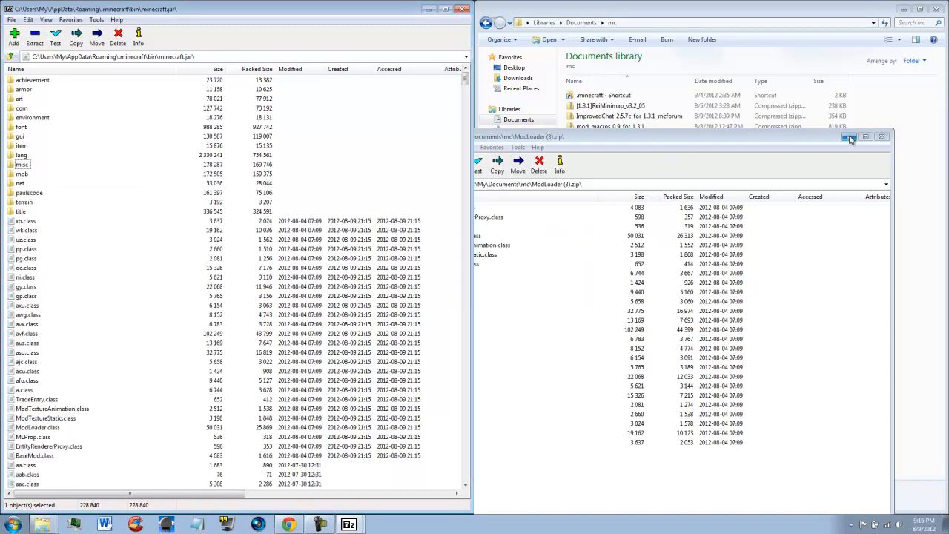
left_click(882, 137)
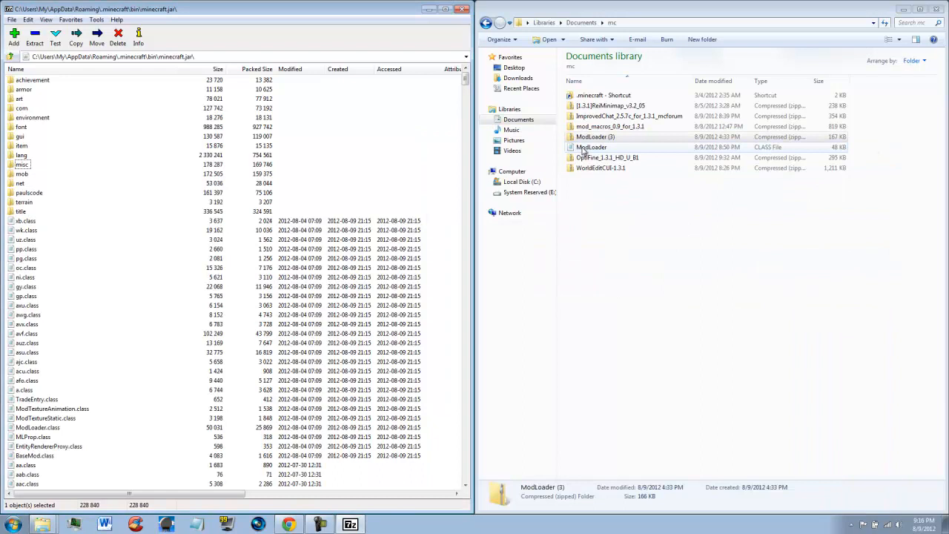
Switch to Chrome and read the Macro / Keybind mod page's note on the ModLoader preliminary release and the patched ModLoader.class.
left_click(609, 148)
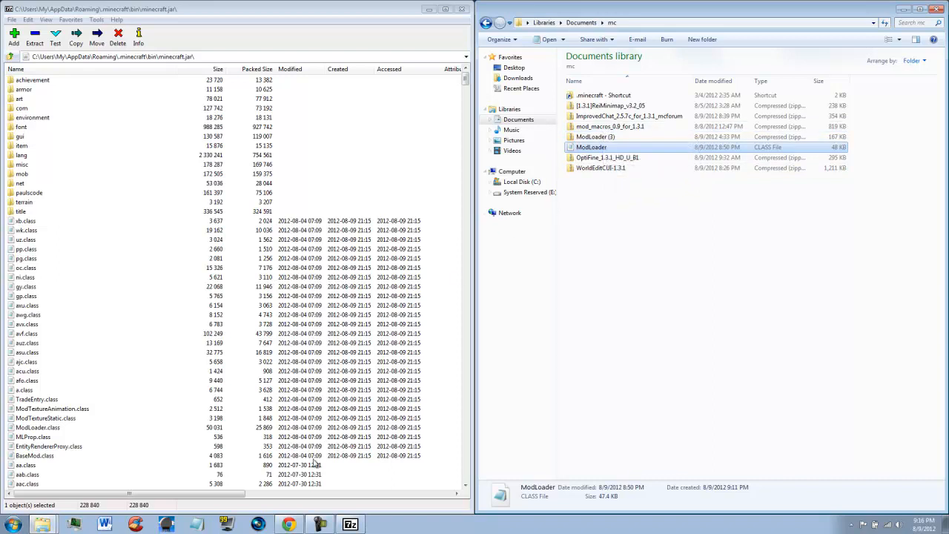
mouse_move(296, 527)
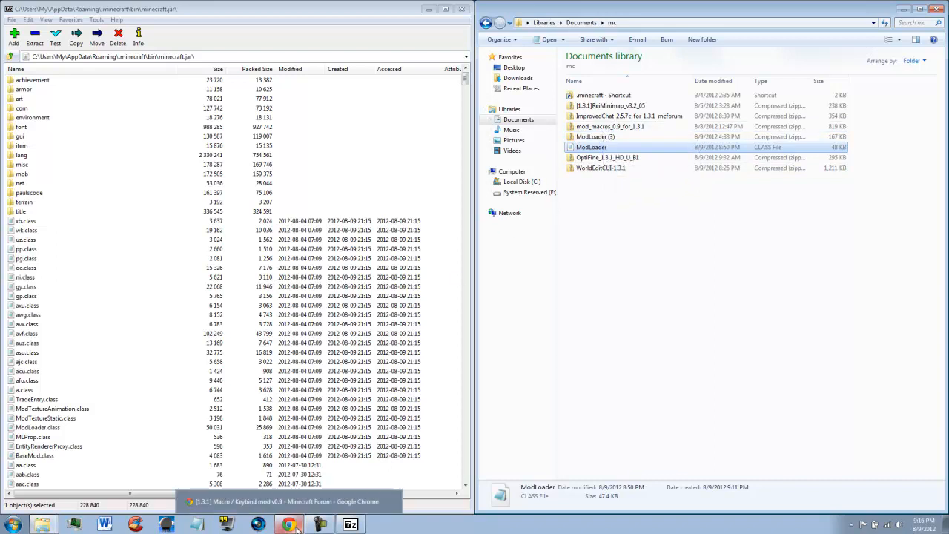
left_click(297, 527)
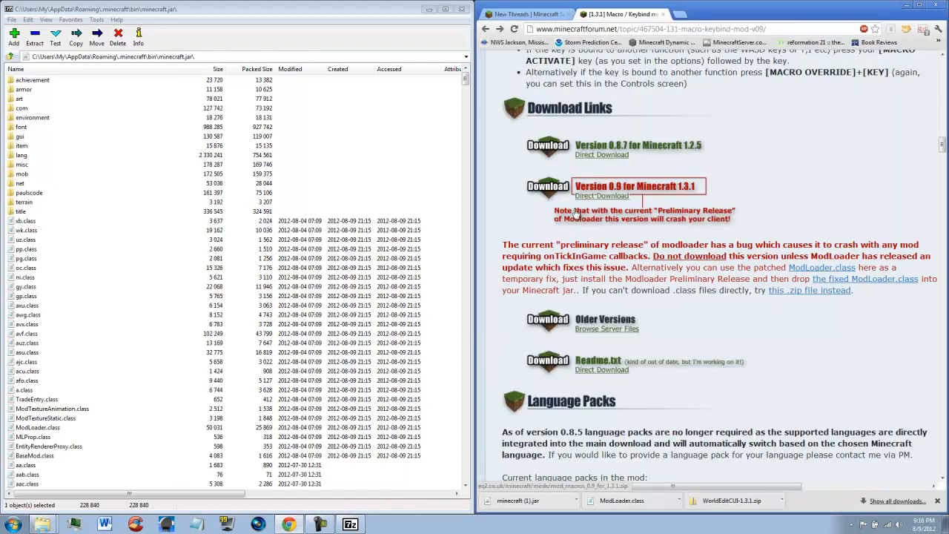
scroll(758, 238, "up", 1)
scroll(758, 238, "up", 15)
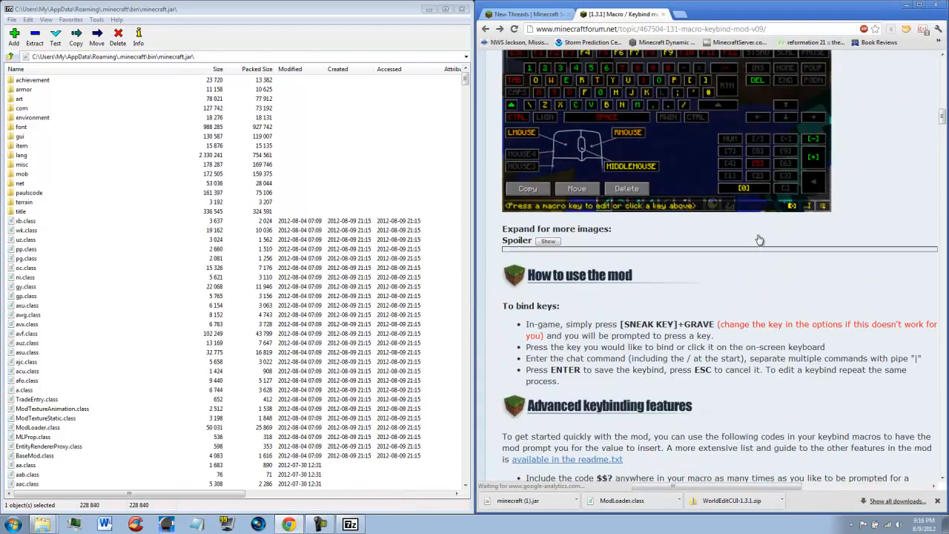
scroll(765, 231, "up", 10)
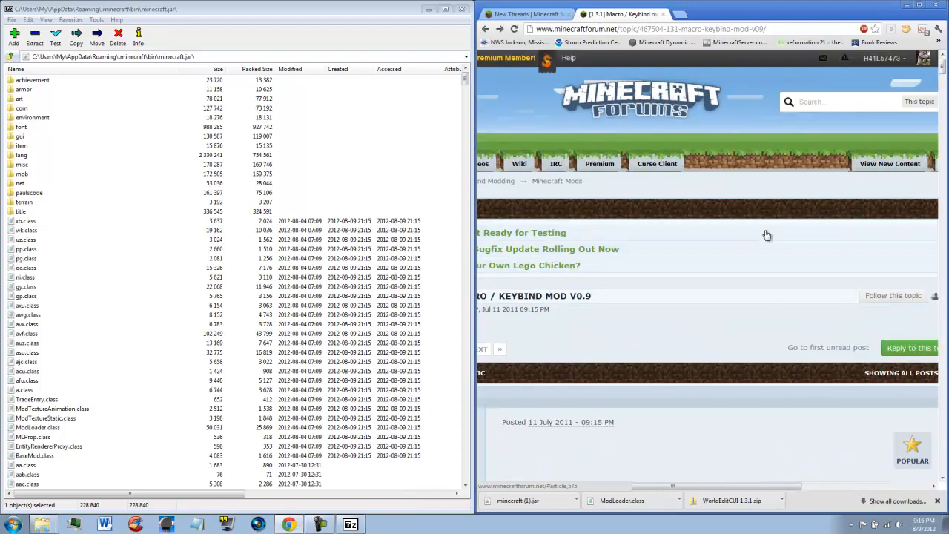
scroll(767, 234, "down", 10)
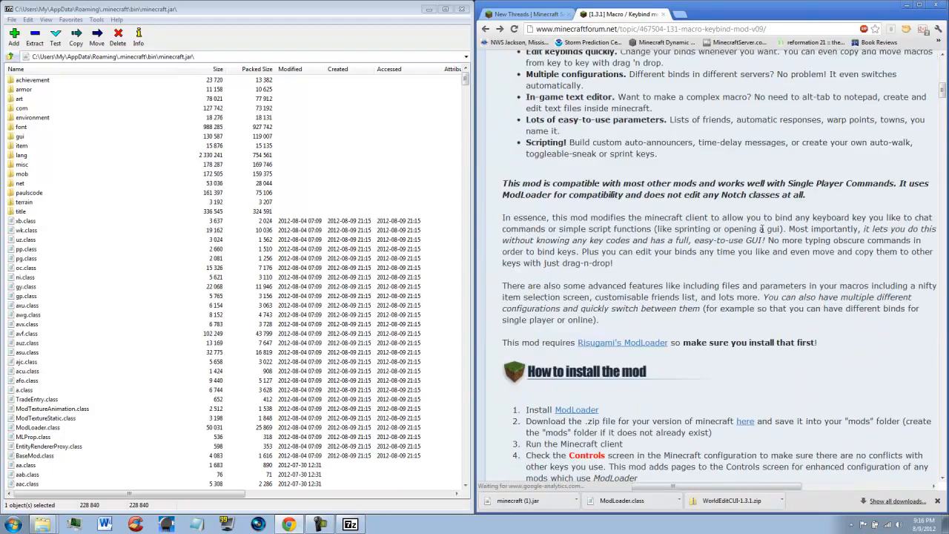
scroll(760, 228, "down", 12)
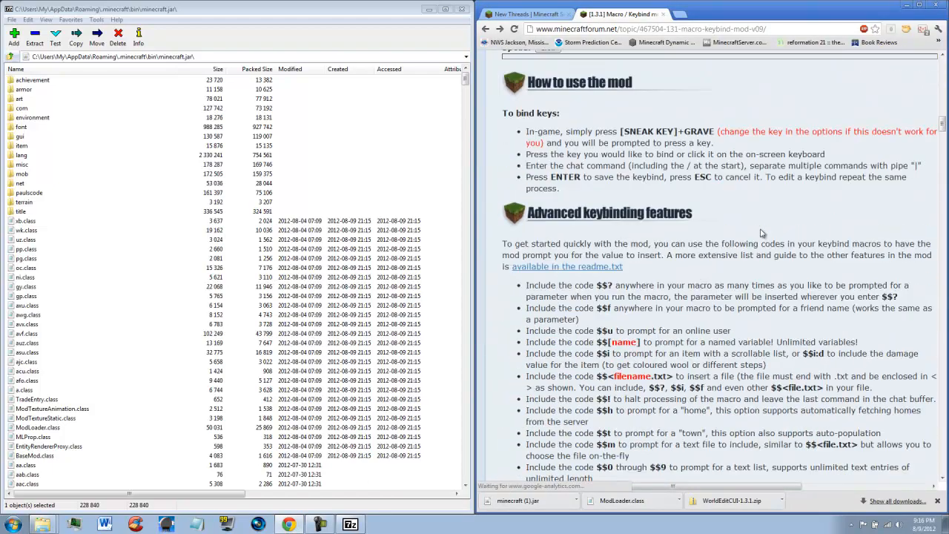
scroll(761, 230, "down", 5)
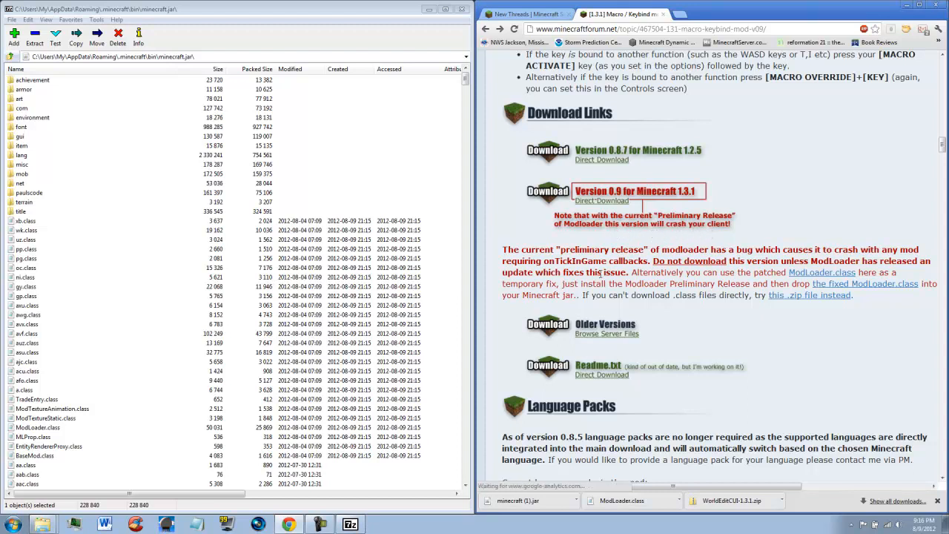
left_click_drag(517, 252, 719, 272)
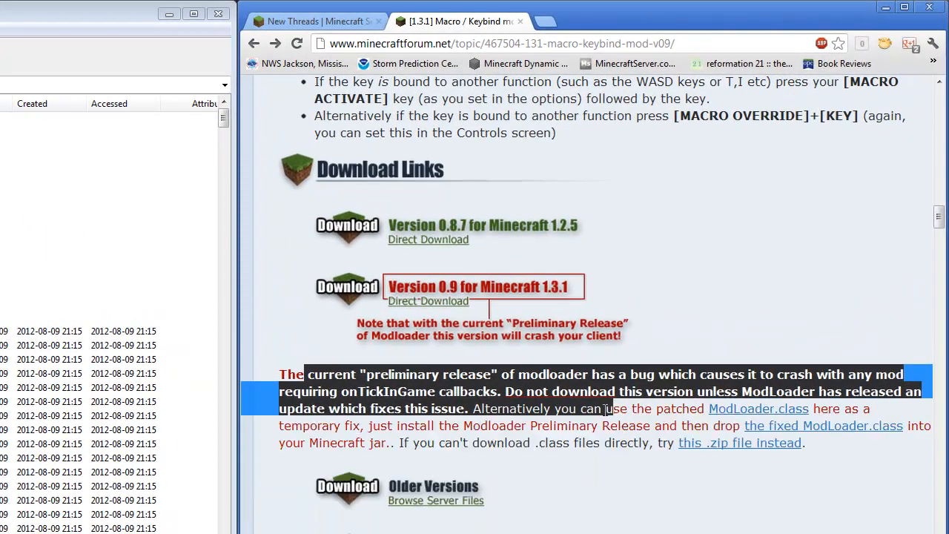
left_click_drag(607, 408, 303, 374)
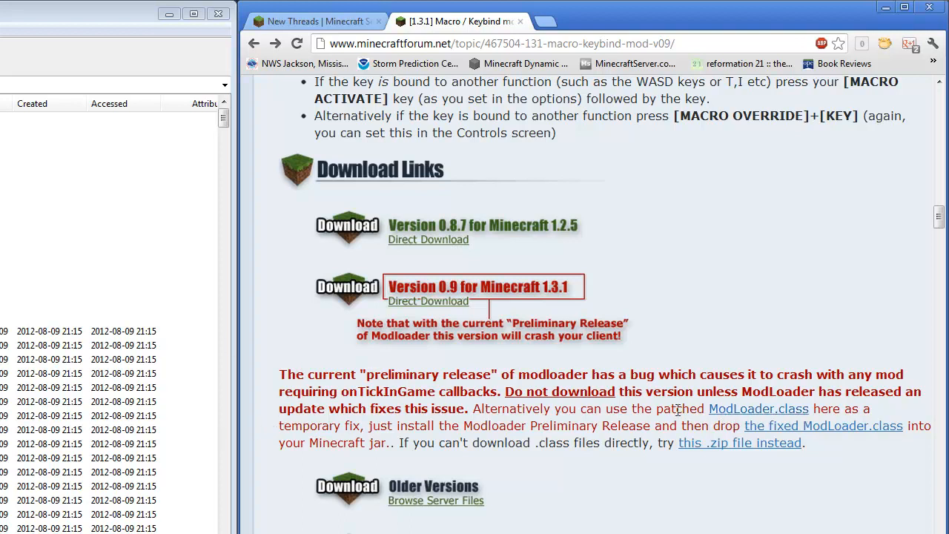
left_click_drag(705, 408, 828, 409)
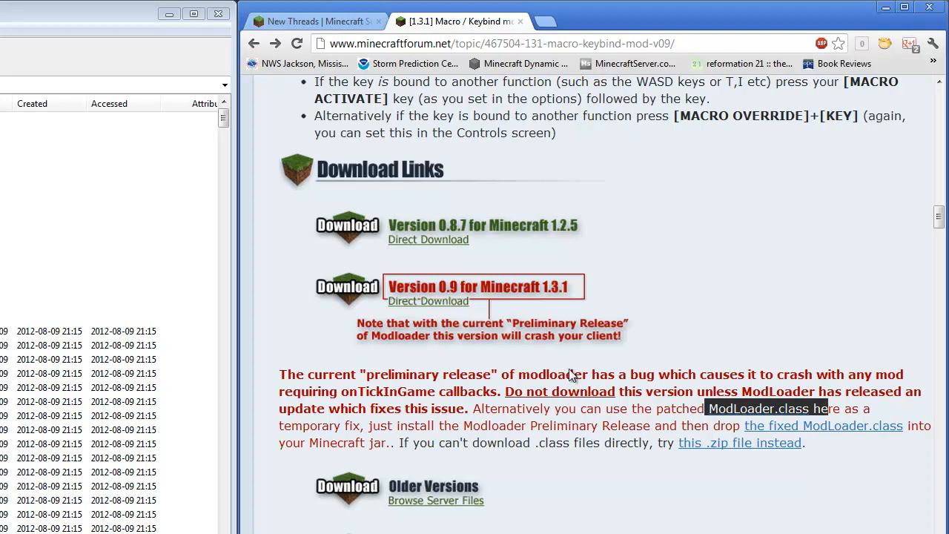
left_click(928, 10)
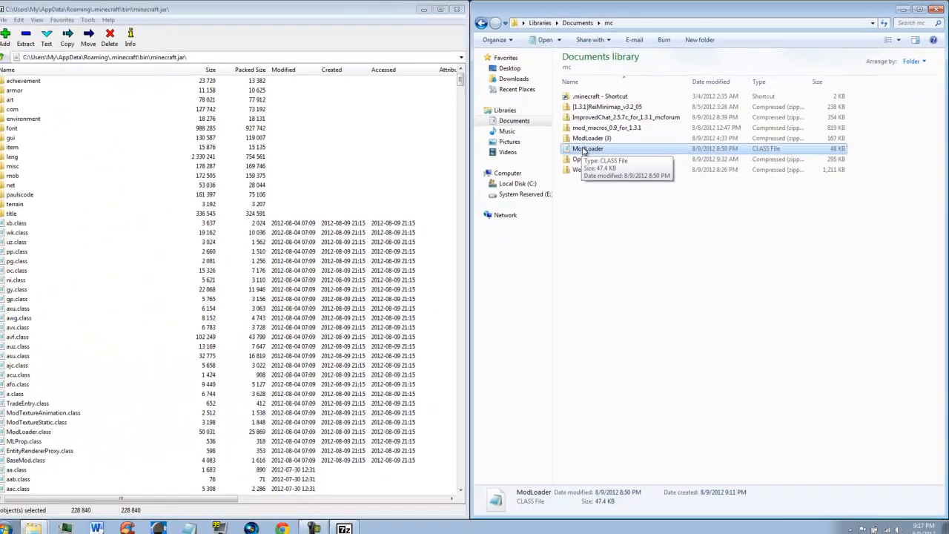
Copy the patched ModLoader class file from the mc folder into the minecraft.jar archive.
left_click_drag(406, 222, 135, 272)
left_click_drag(406, 182, 347, 183)
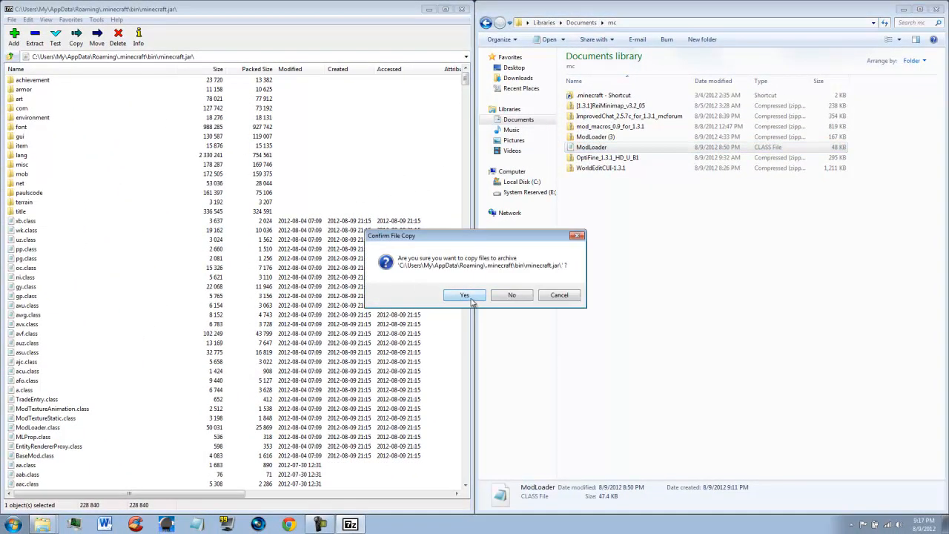
left_click(464, 295)
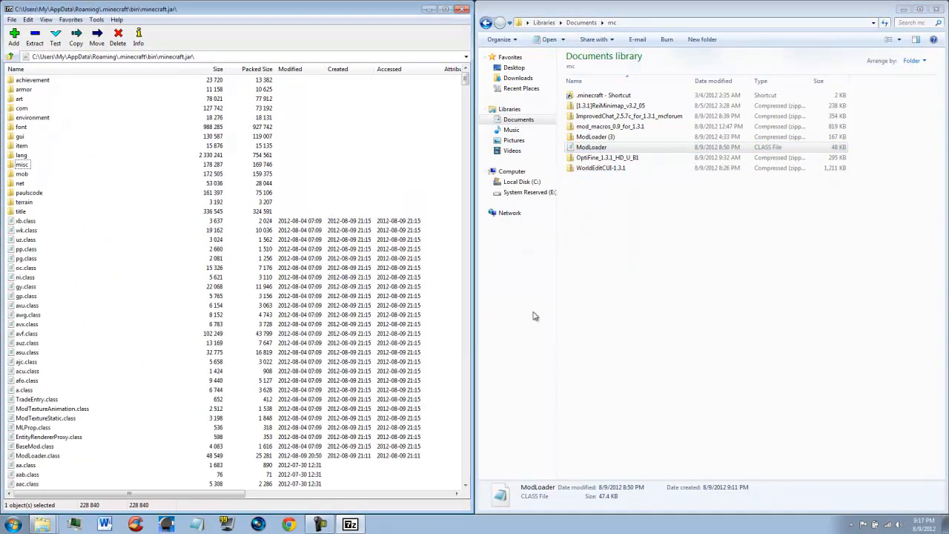
Open the OptiFine_1.3.1_HD_U_B1 zip from the mc folder as a 7-Zip archive.
right_click(612, 119)
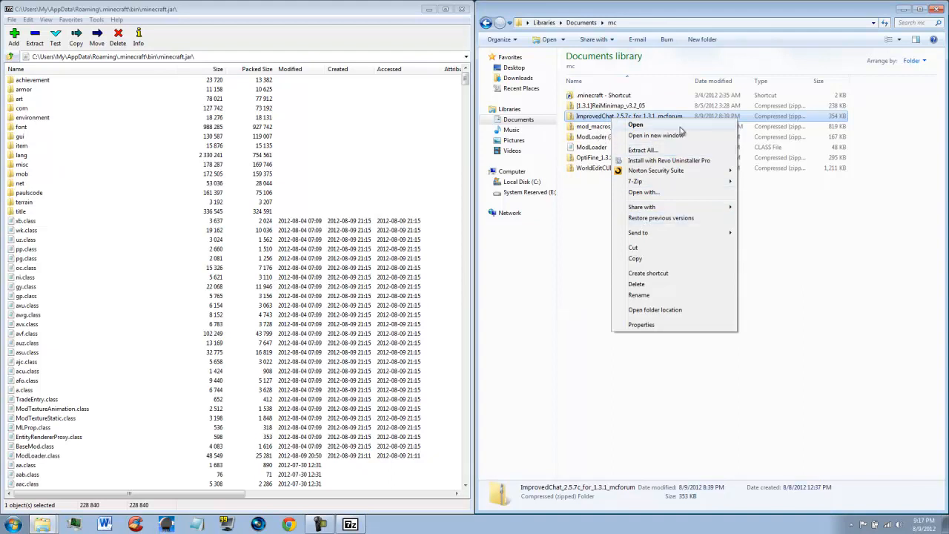
left_click(587, 256)
right_click(611, 158)
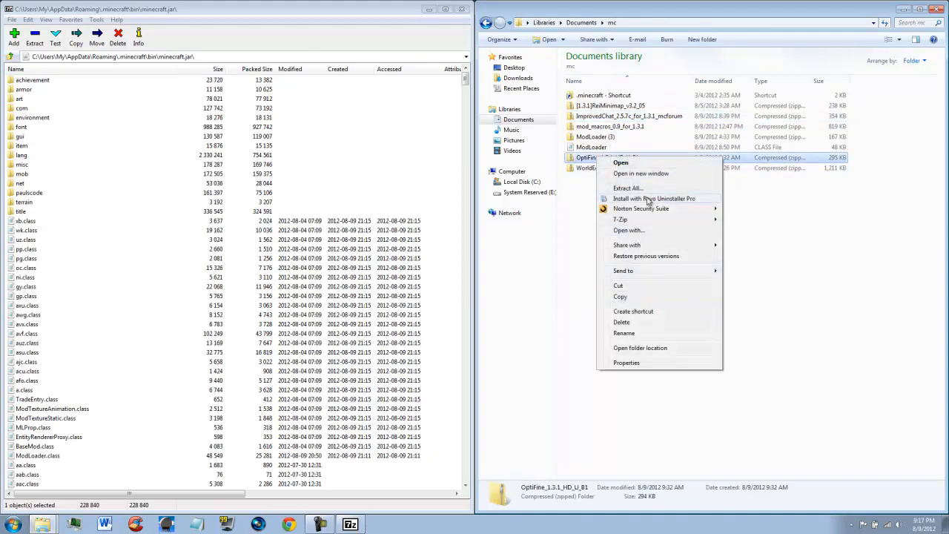
mouse_move(645, 222)
left_click(732, 220)
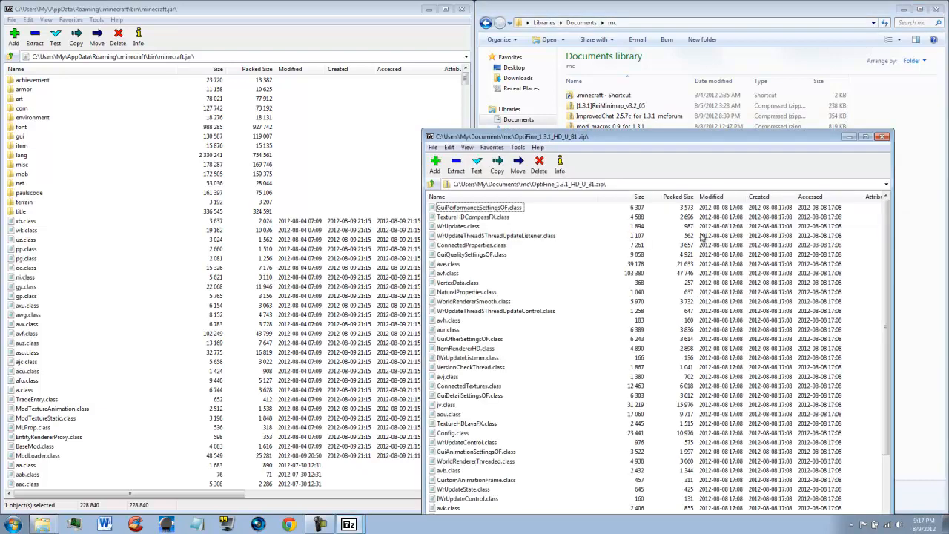
Copy all files from the OptiFine_1.3.1_HD_U_B1 archive into the minecraft.jar archive and close the OptiFine archive window.
left_click(449, 147)
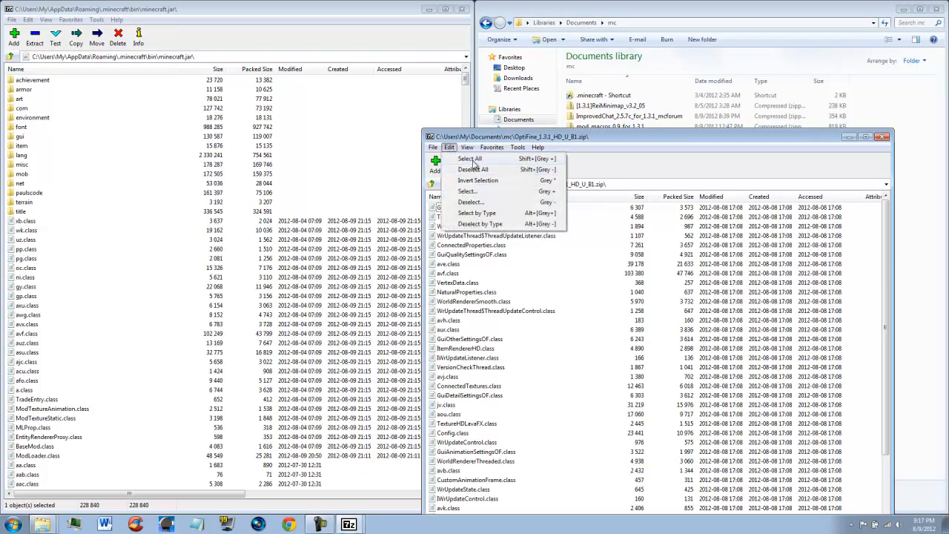
left_click(474, 158)
left_click_drag(470, 235, 335, 179)
left_click(386, 247)
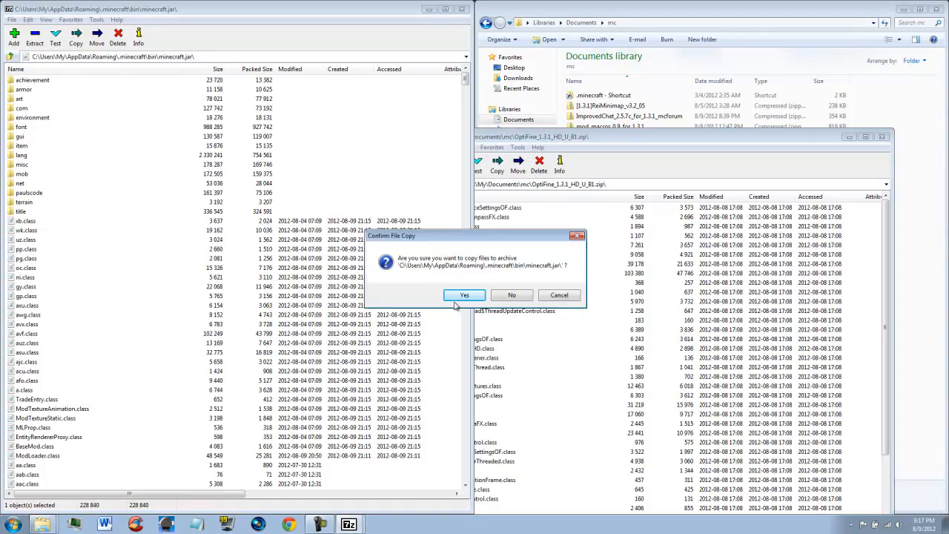
left_click(519, 295)
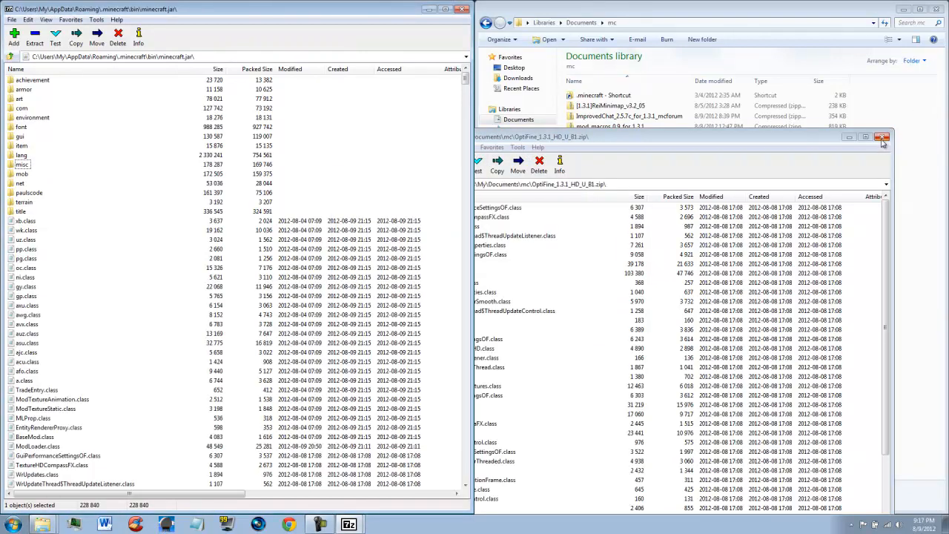
left_click(882, 137)
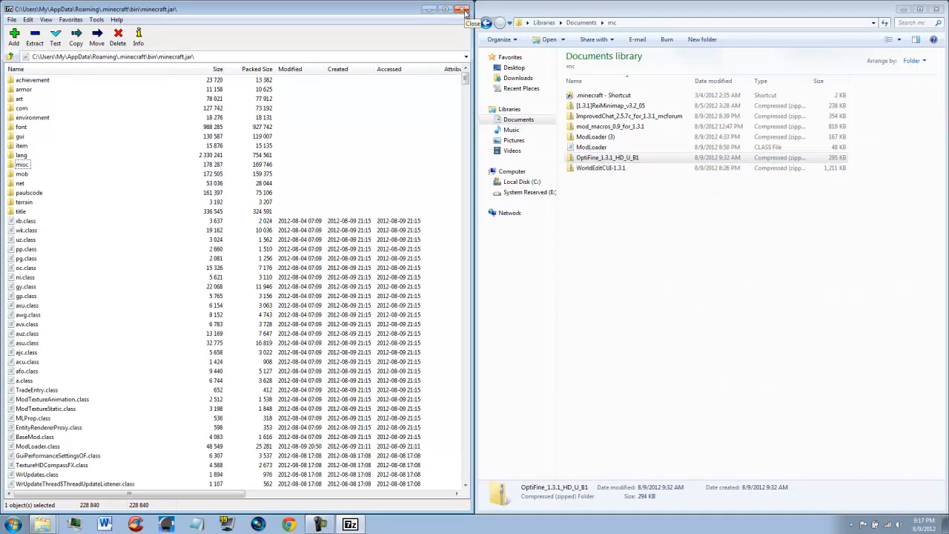
Close the minecraft.jar archive and bring the bin folder window back up beside the mc folder.
left_click(463, 10)
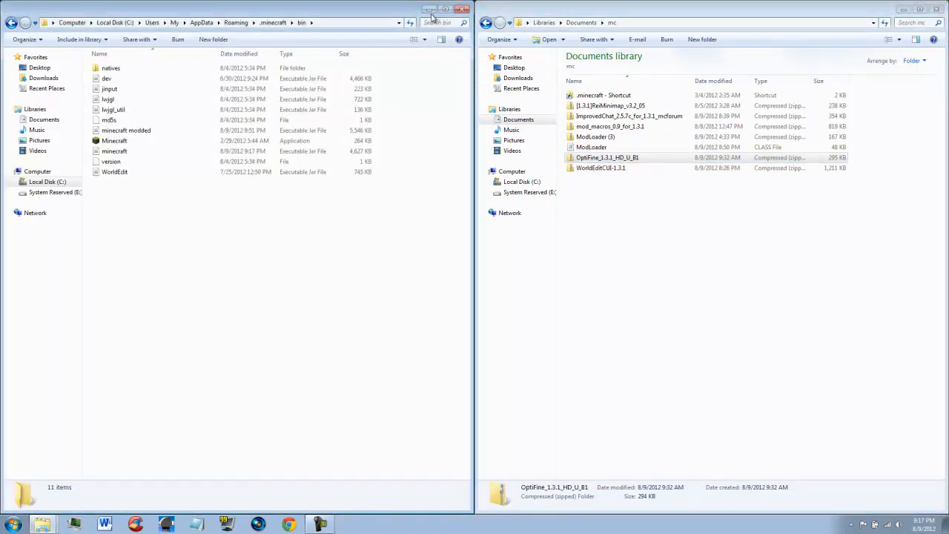
left_click(430, 10)
left_click(42, 523)
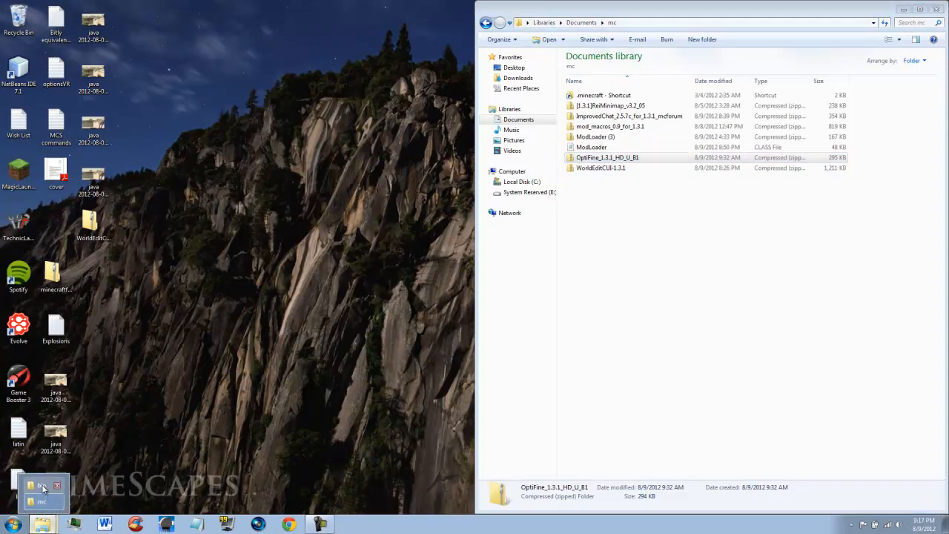
left_click(41, 485)
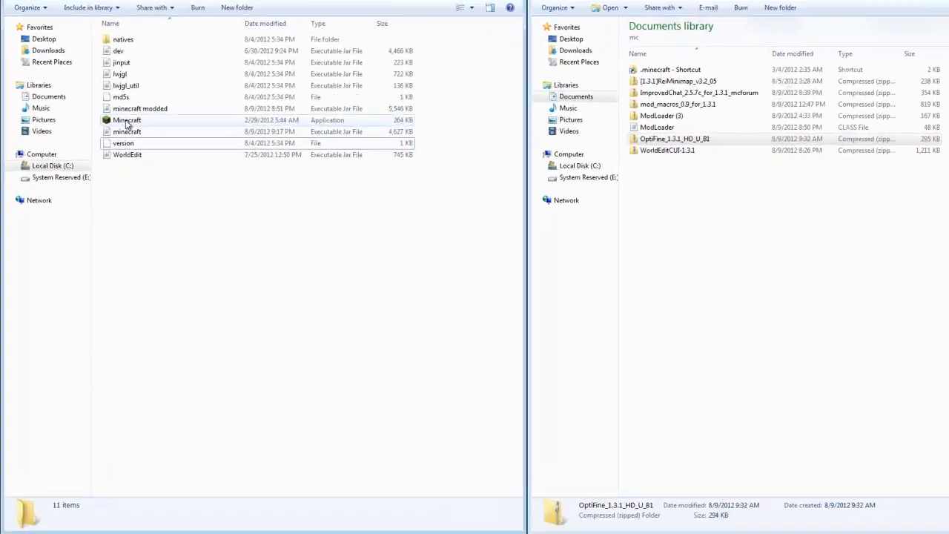
Launch Minecraft with the remembered login to test the ModLoader and OptiFine installation, and close the game.
left_click(116, 143)
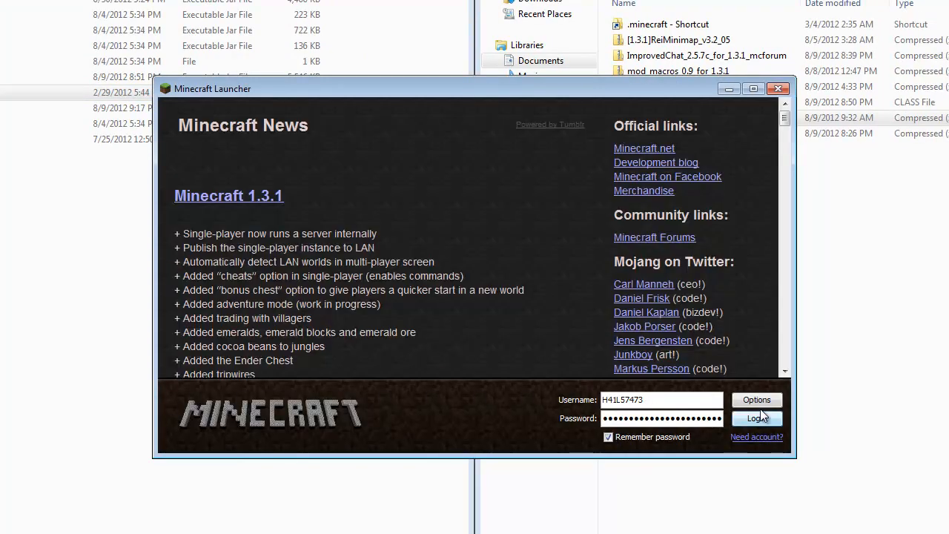
left_click(759, 412)
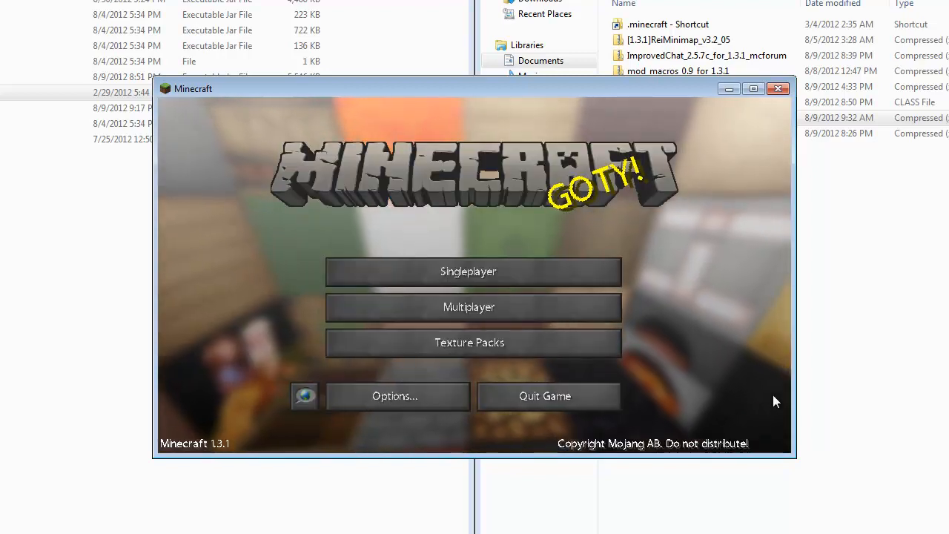
left_click(779, 89)
Open the ImprovedChat_2.5.7c_for_1.3.1_mcforum zip as a 7-Zip archive and move its window higher on the screen.
left_click(676, 117)
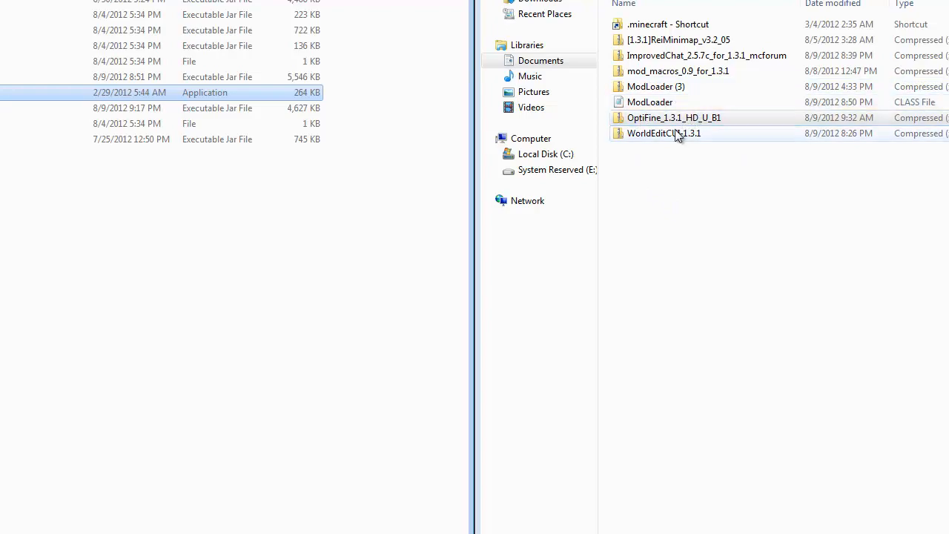
right_click(673, 63)
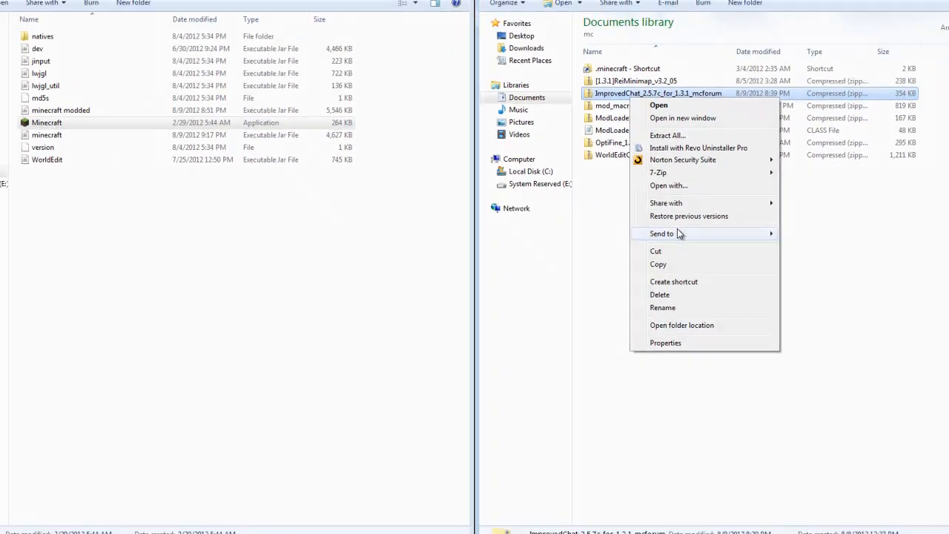
mouse_move(651, 184)
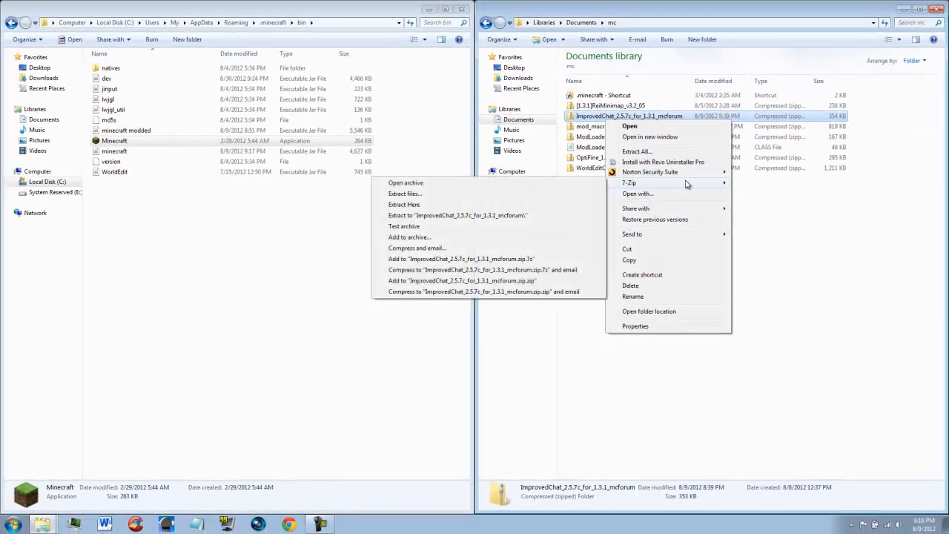
left_click(527, 183)
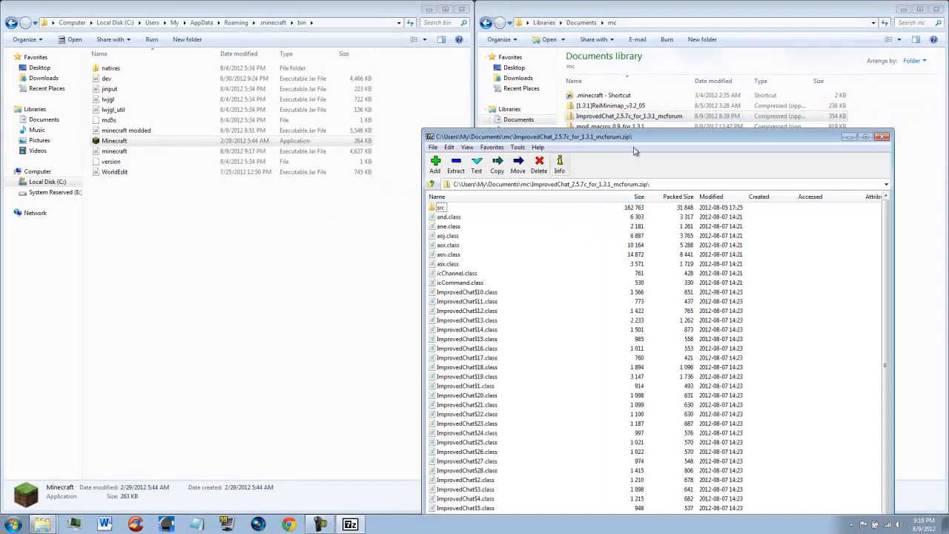
left_click_drag(667, 140, 694, 24)
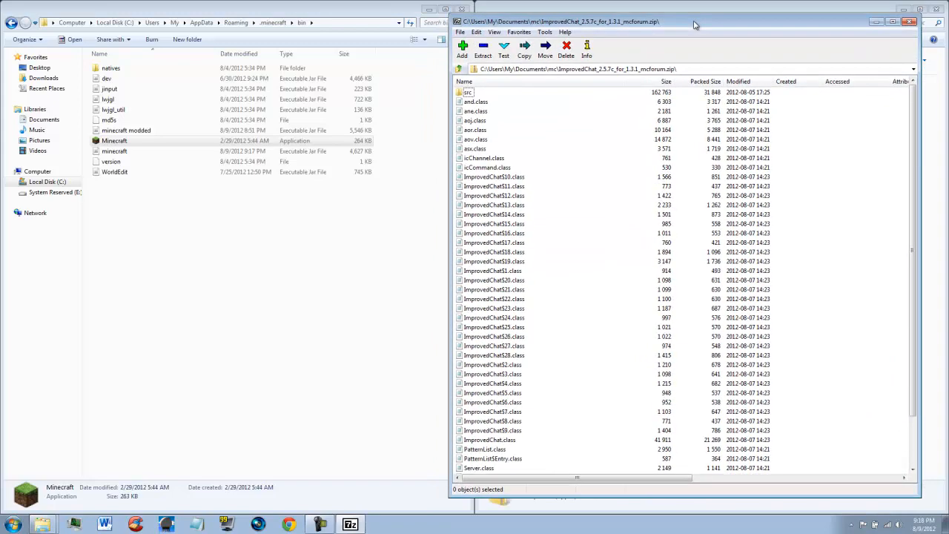
Duplicate the minecraft jar file within the bin folder as a backup.
right_click(136, 153)
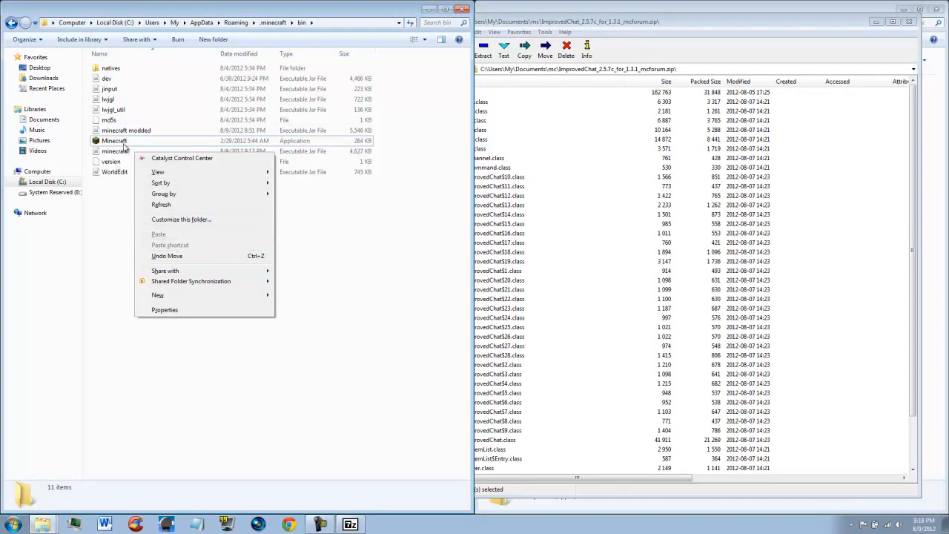
left_click(122, 152)
right_click(123, 152)
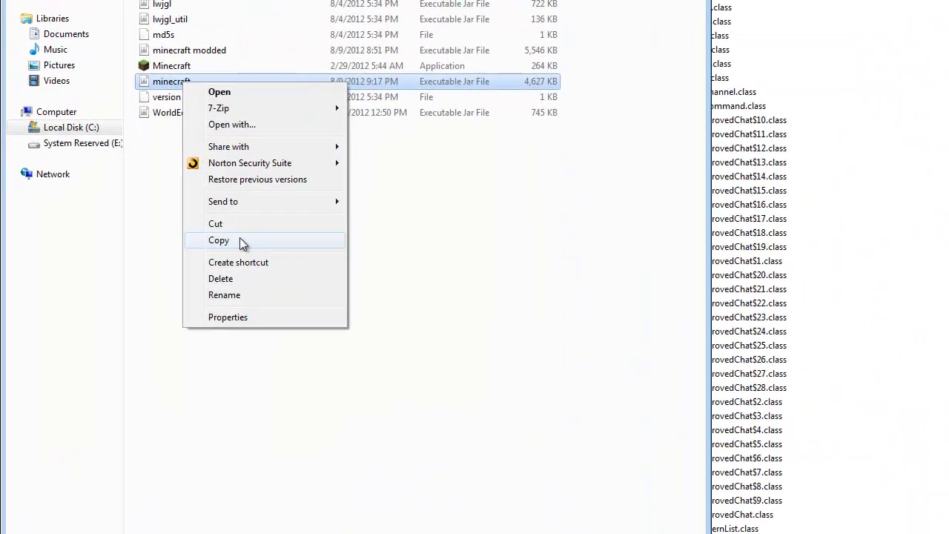
left_click(159, 255)
right_click(200, 181)
left_click(258, 300)
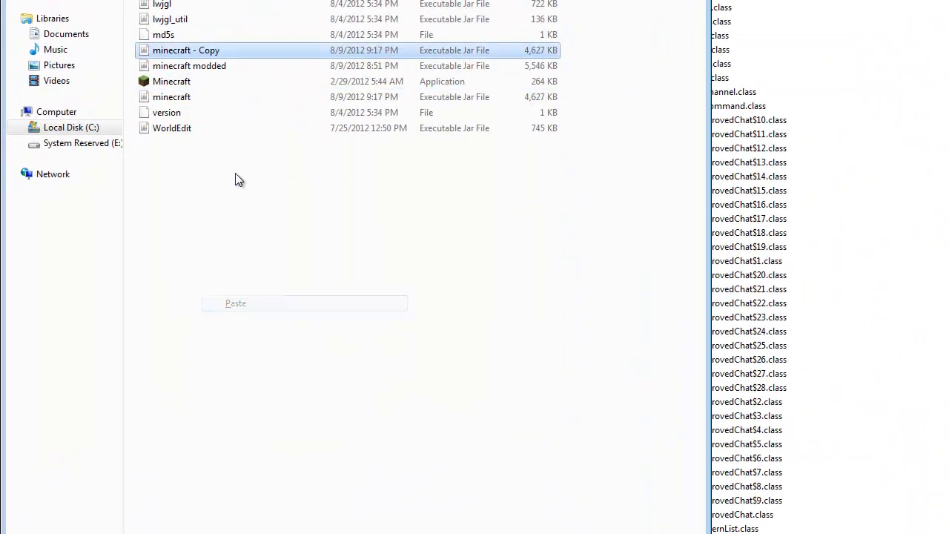
Rename the copied jar file as "minecraft - Step 1".
left_click(226, 52)
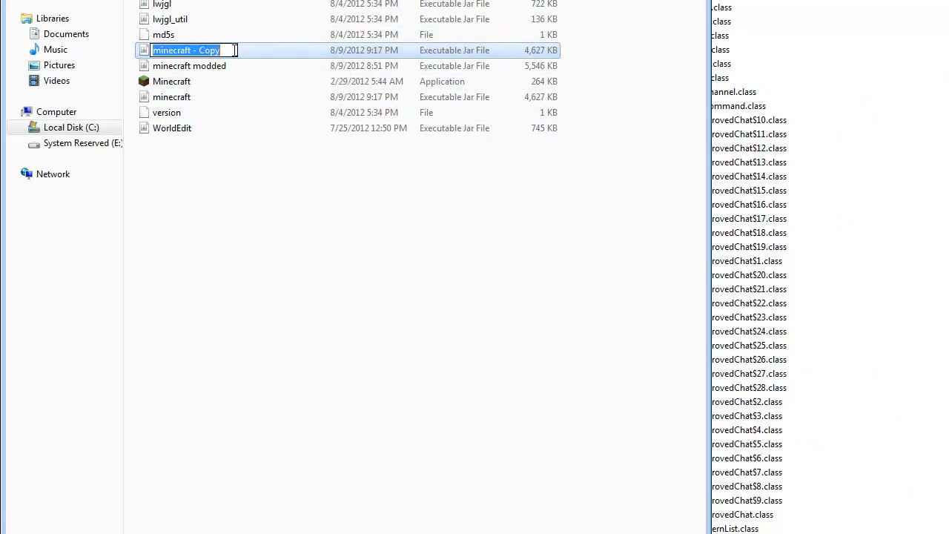
left_click(234, 49)
key("BackSpace")
key("BackSpace")
key("BackSpace")
key("BackSpace")
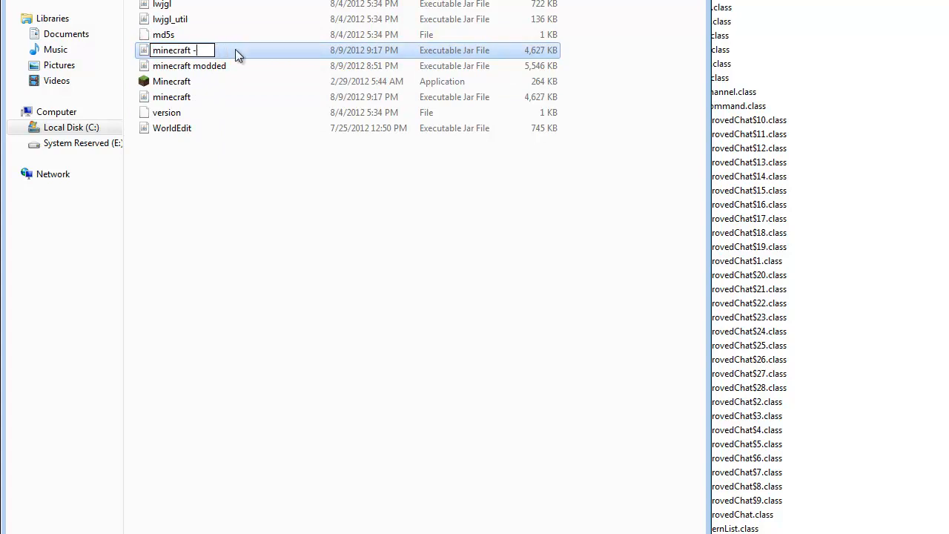
type("SEep 1")
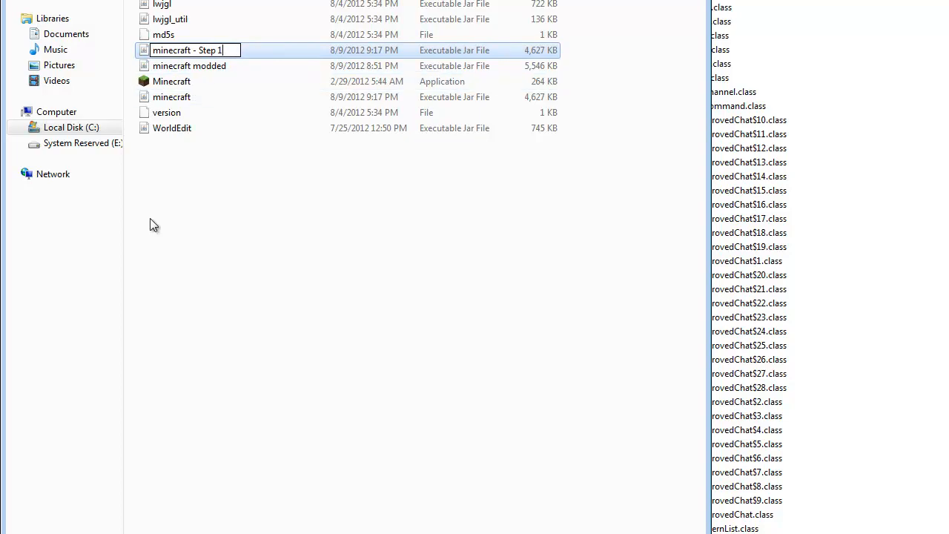
left_click(153, 225)
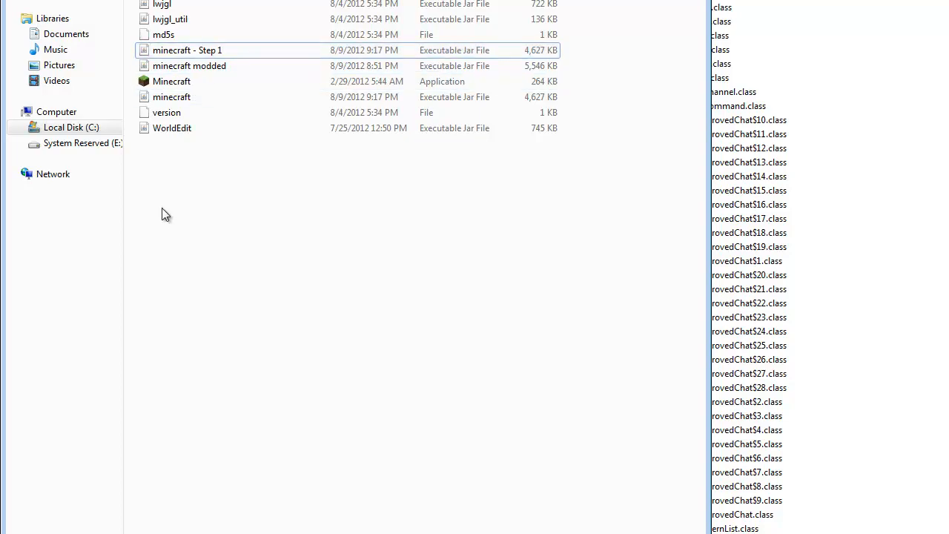
Open the original minecraft jar as a 7-Zip archive and dock its window beside the ImprovedChat archive.
right_click(178, 104)
mouse_move(267, 125)
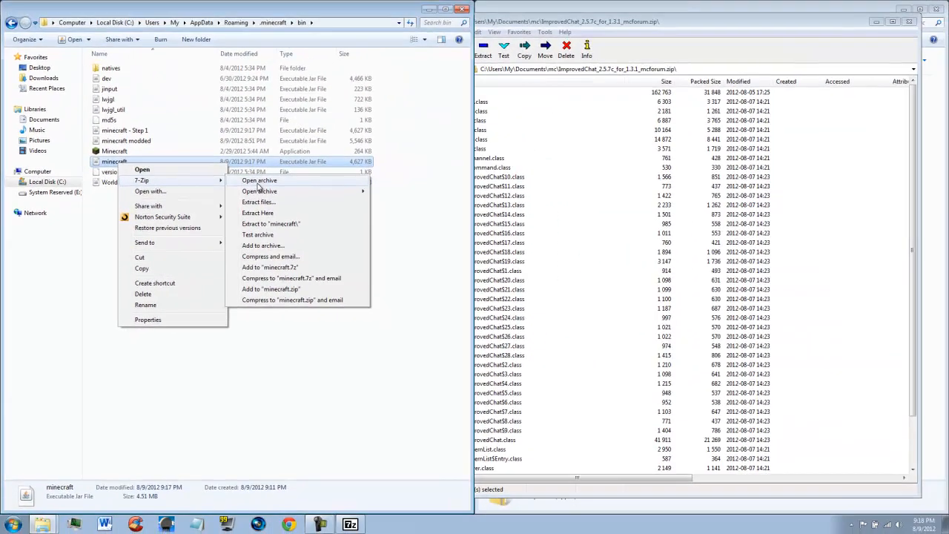
left_click(384, 129)
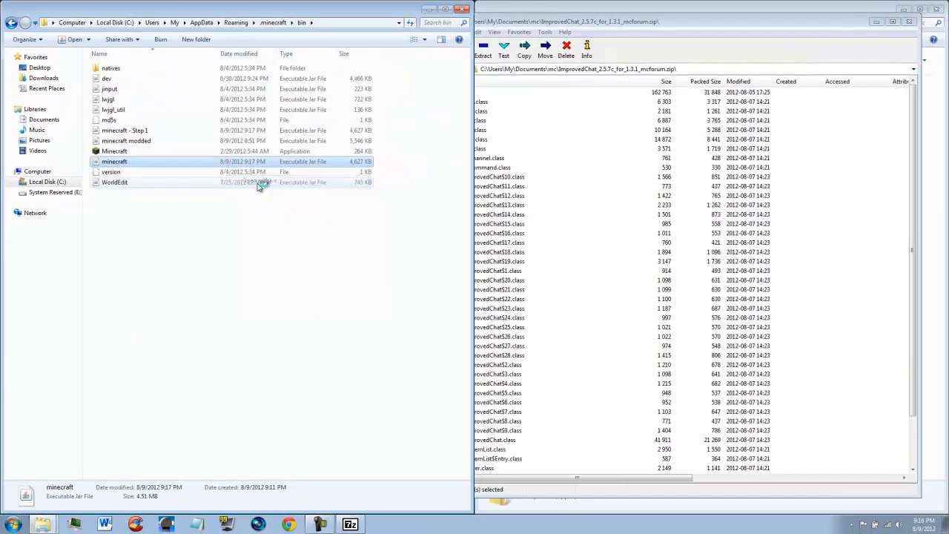
key("super+Left")
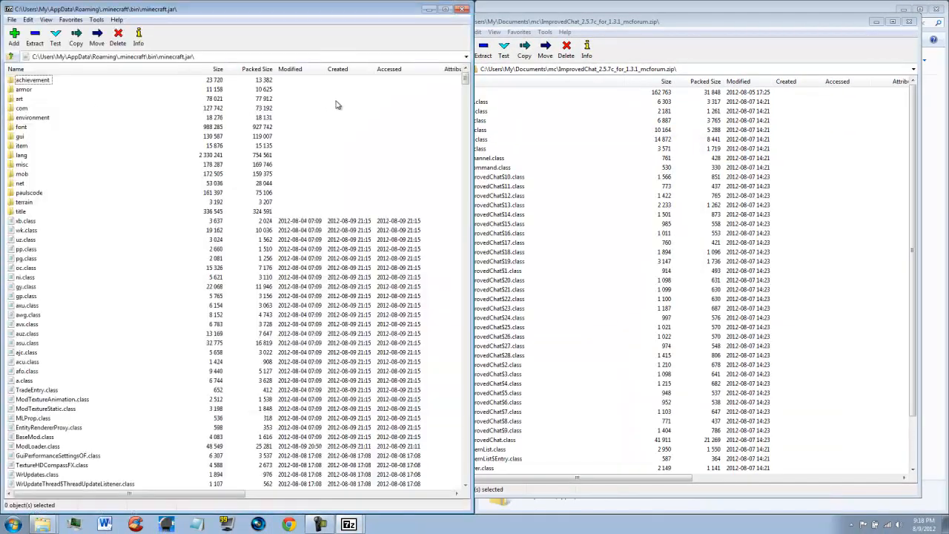
Copy all files from the ImprovedChat_2.5.7c_for_1.3.1_mcforum archive into the minecraft.jar archive.
left_click_drag(542, 26, 586, 20)
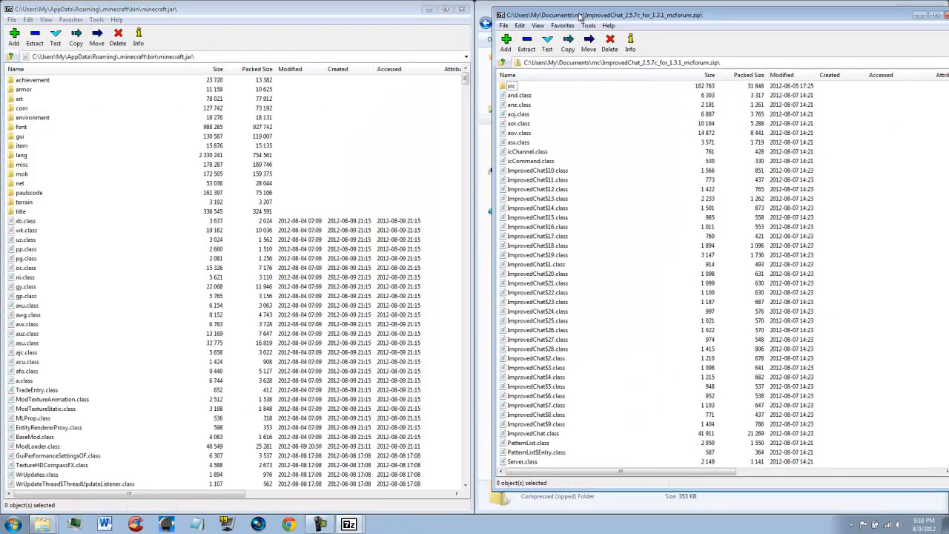
left_click(520, 26)
left_click(534, 36)
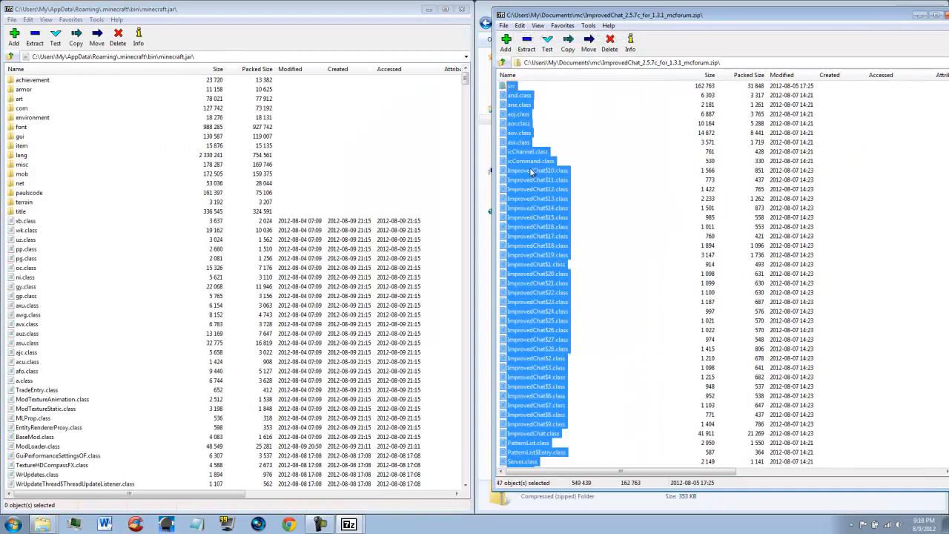
left_click_drag(531, 172, 357, 163)
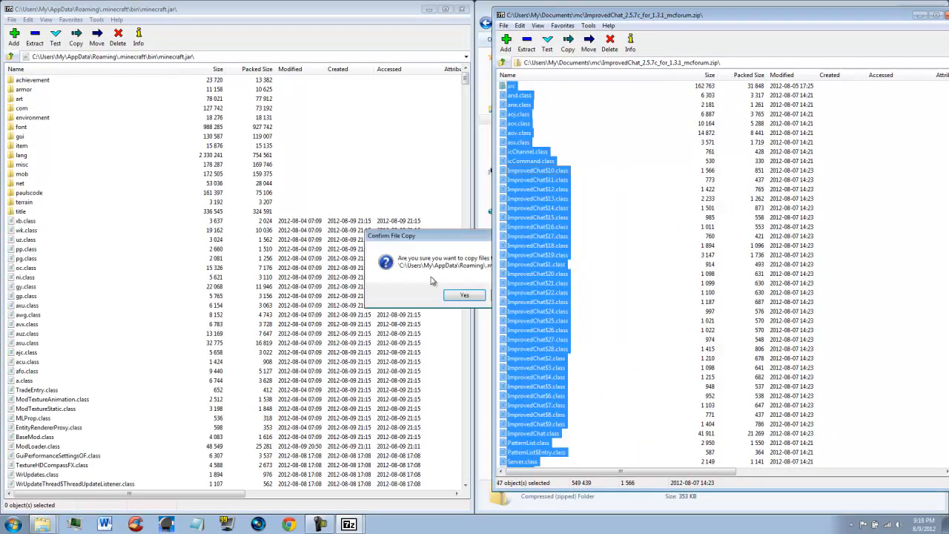
left_click(464, 295)
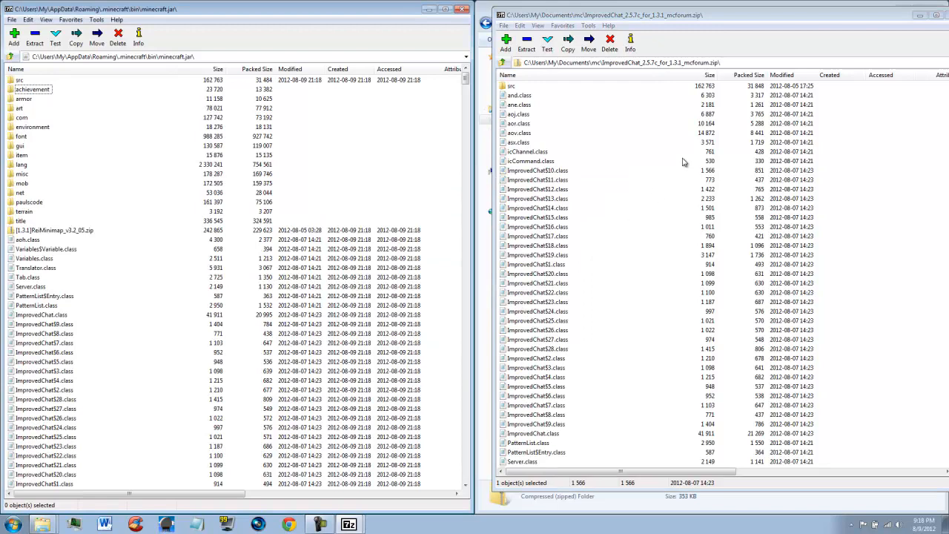
Close the ImprovedChat and minecraft.jar archive windows.
left_click_drag(895, 15, 831, 15)
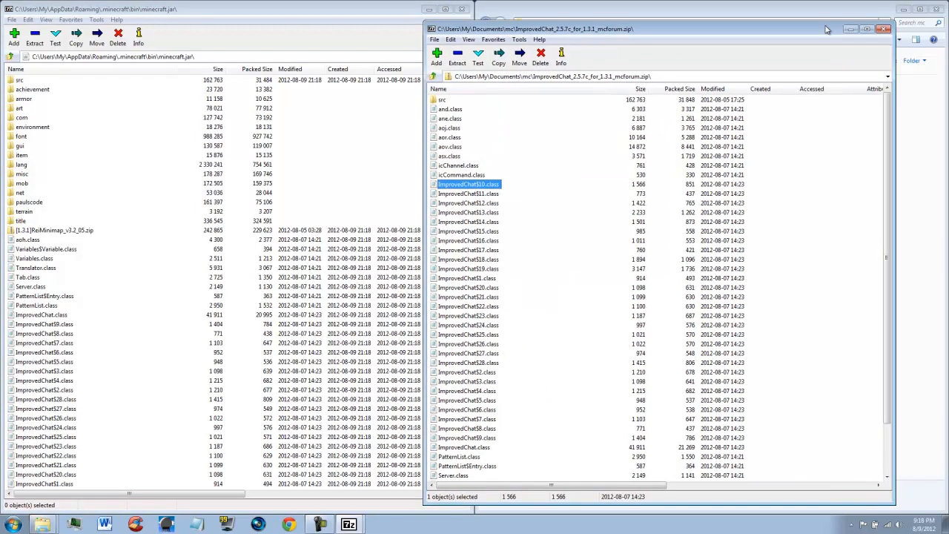
left_click(882, 15)
left_click(461, 10)
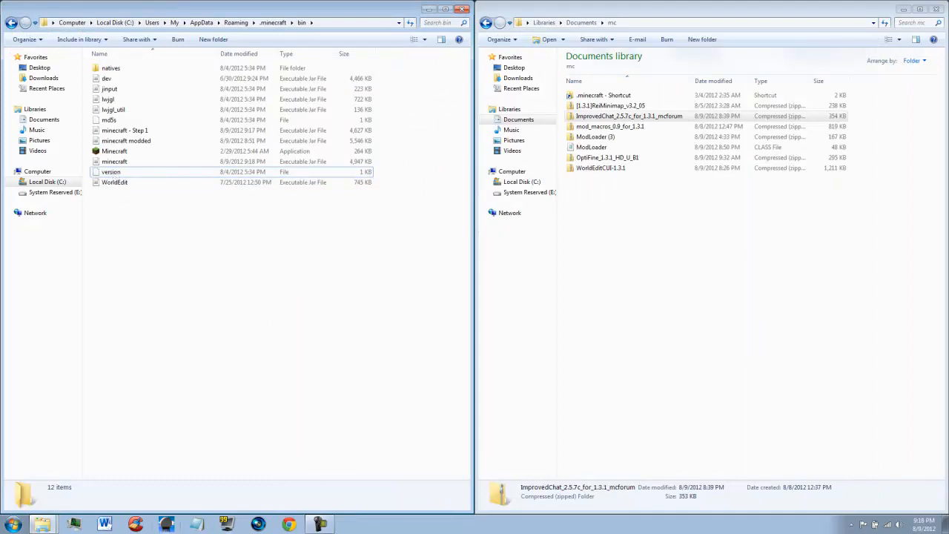
Launch Minecraft with the remembered login to test the ImprovedChat installation, and close the game.
double_click(128, 152)
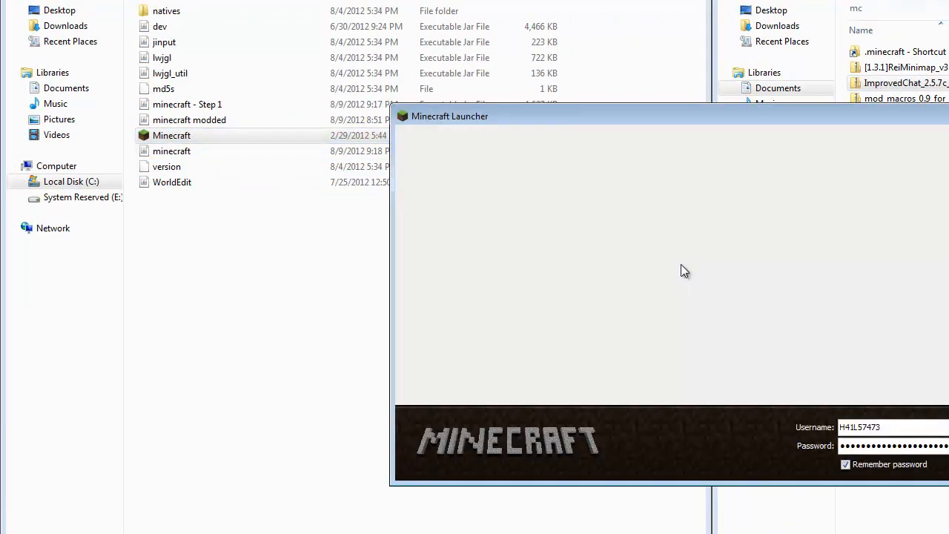
key("Return")
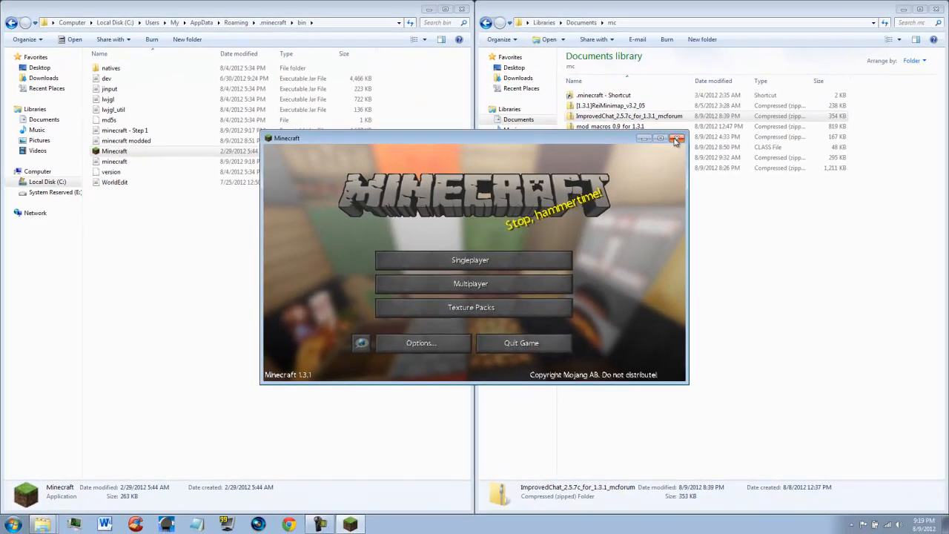
key("alt+F4")
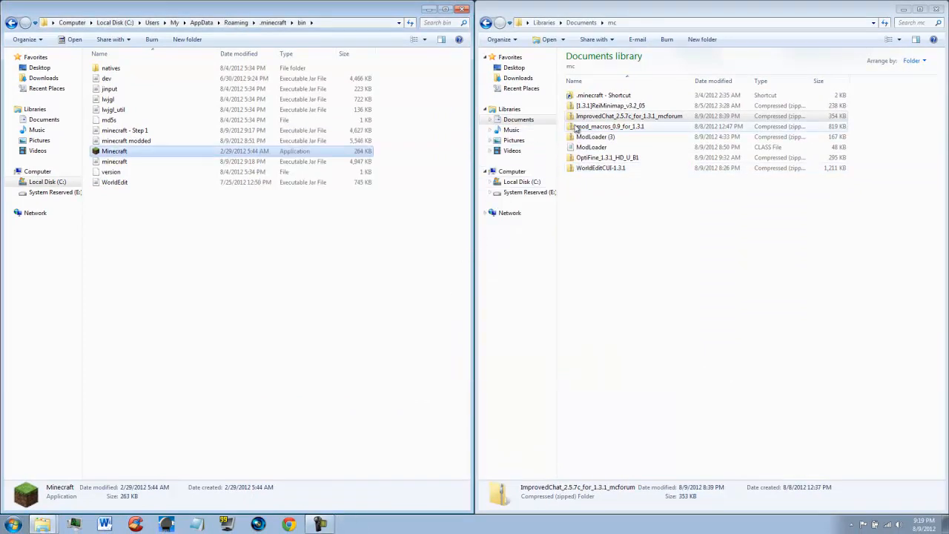
Select the mod_macros_0.9_for_1.3.1 zip in the mc folder and sort the folder by date modified.
left_click_drag(594, 127, 619, 200)
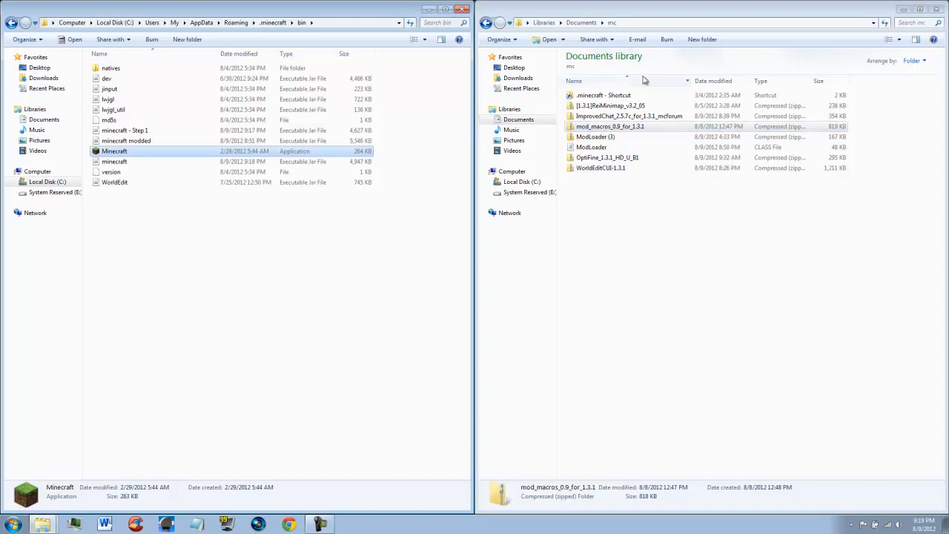
left_click(722, 81)
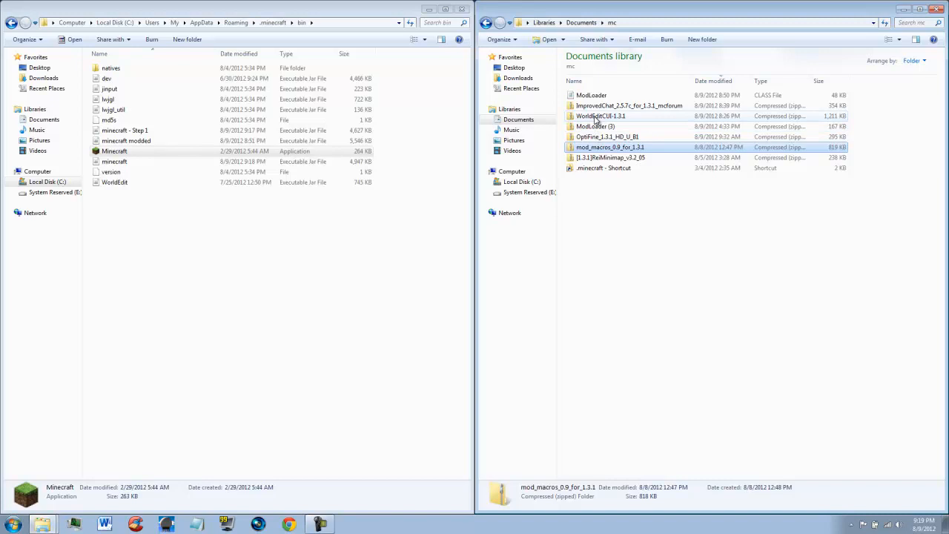
Make a fresh copy of the ImprovedChat-modded minecraft jar in the bin folder.
right_click(128, 162)
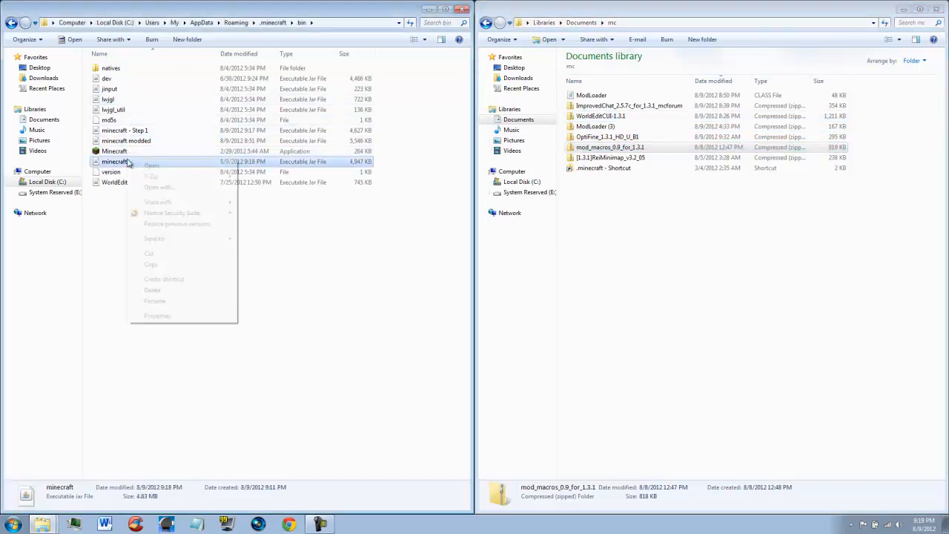
left_click(152, 265)
right_click(137, 221)
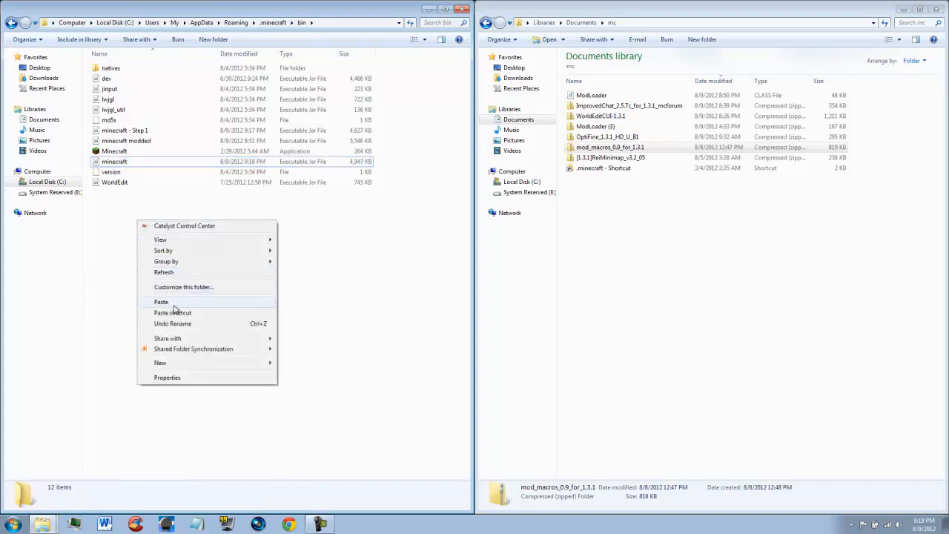
left_click(162, 302)
Delete the outdated "minecraft - Step 1" backup from the bin folder.
left_click(145, 143)
right_click(146, 143)
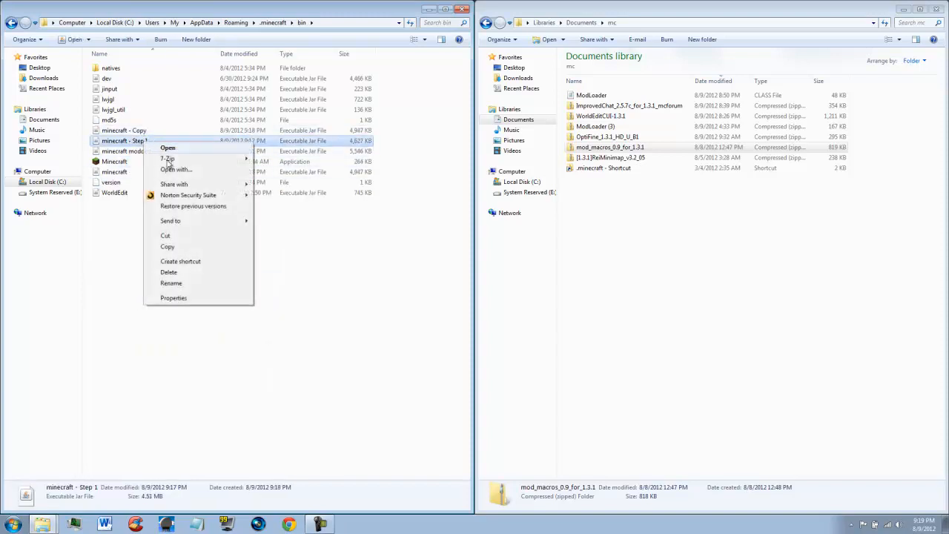
left_click(178, 272)
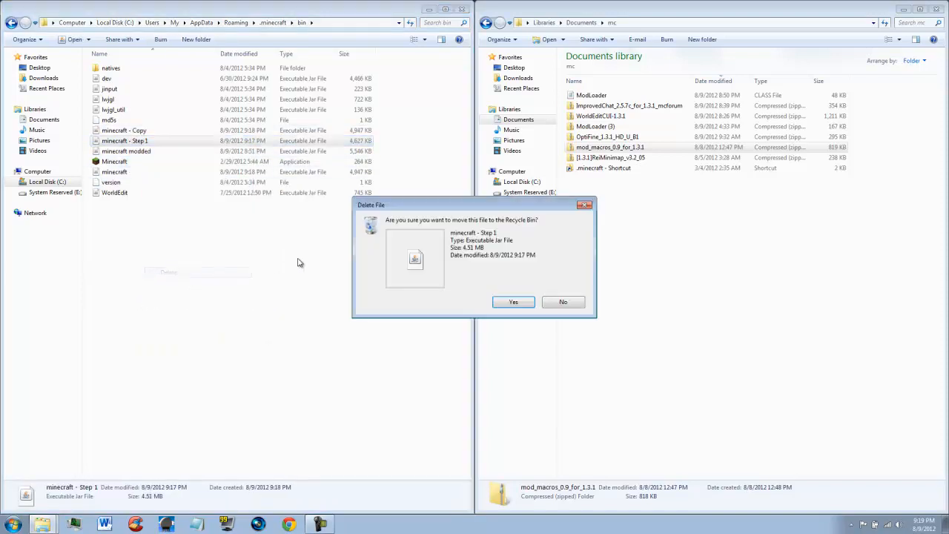
left_click(500, 301)
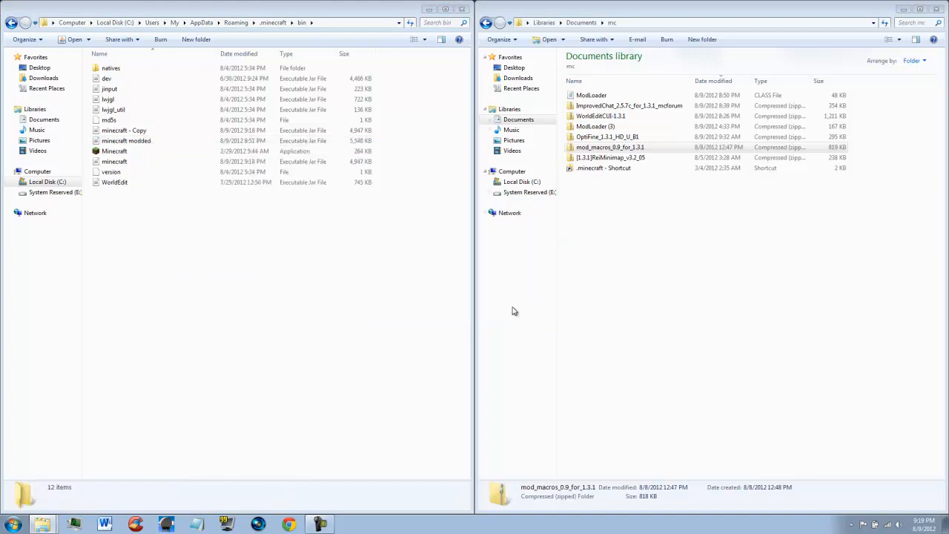
Rename the "minecraft - Copy" backup as "minecraft - IC".
left_click(149, 131)
left_click(149, 132)
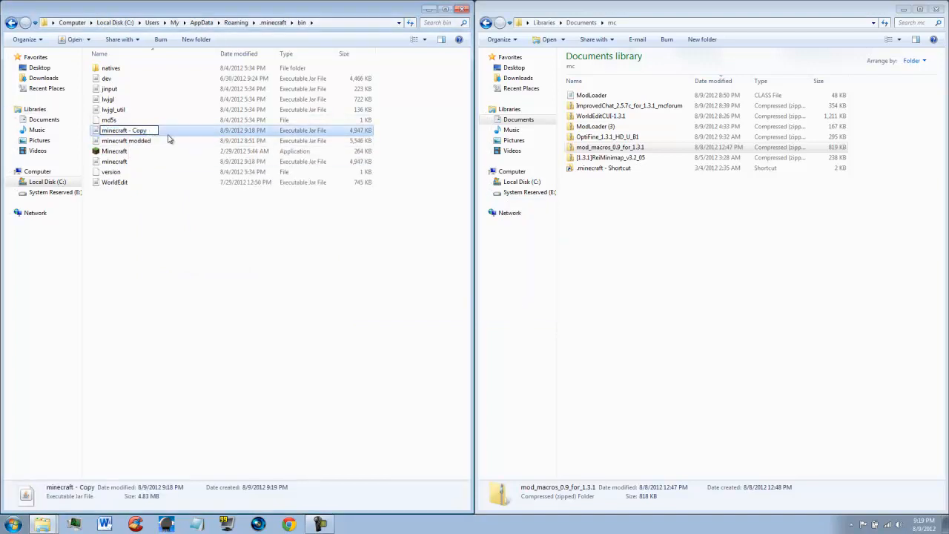
left_click(148, 230)
Open the minecraft jar as a 7-Zip archive and dock its window beside the mc folder.
right_click(118, 163)
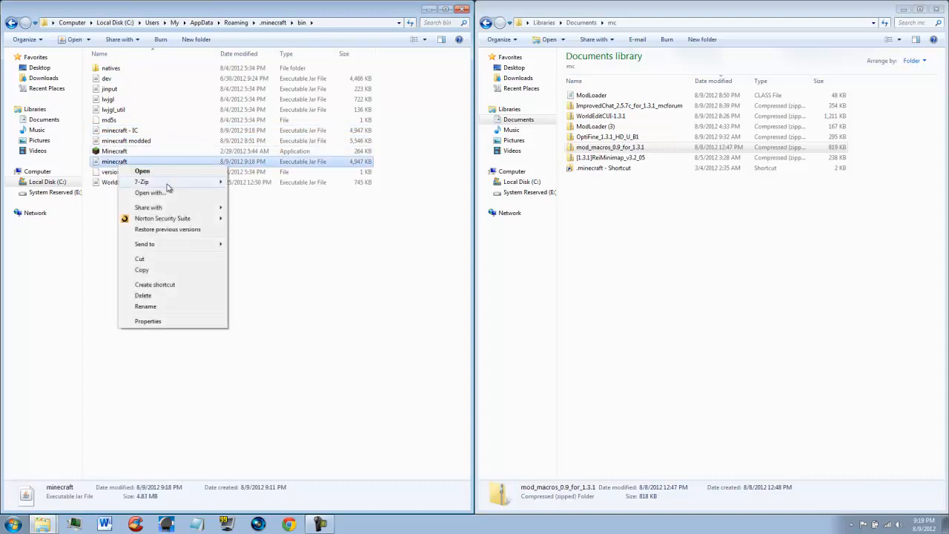
mouse_move(141, 182)
left_click(258, 182)
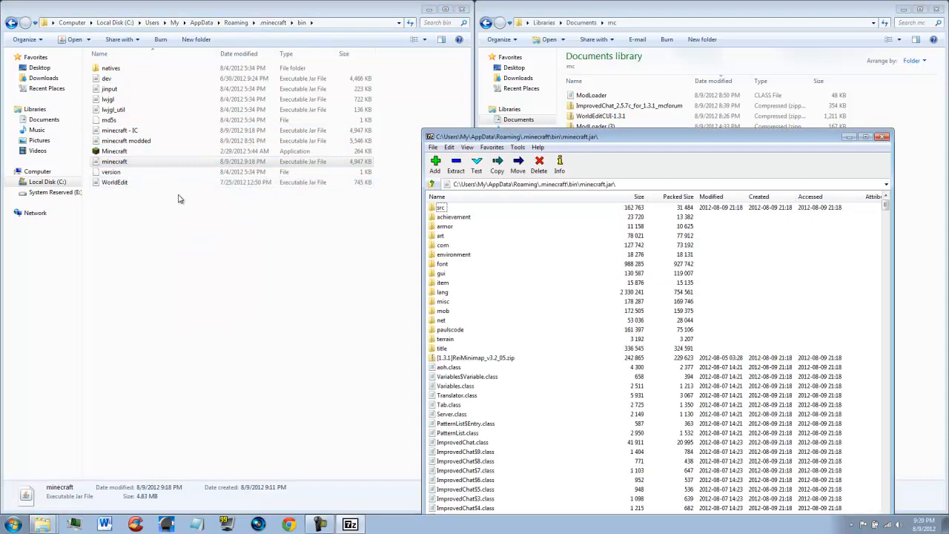
left_click_drag(665, 140, 1, 17)
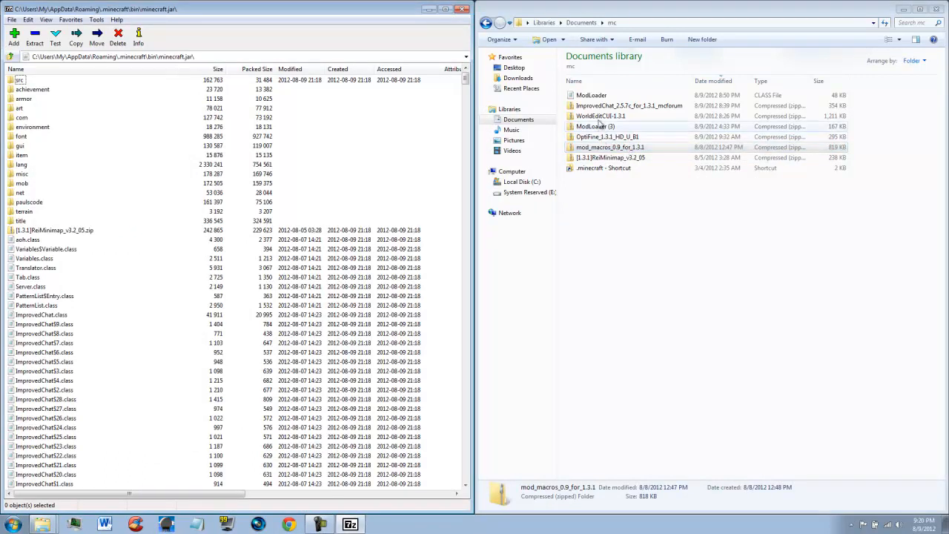
Open the WorldEditCUI-1.3.1 zip from the mc folder as a 7-Zip archive beside minecraft.jar.
left_click(598, 117)
right_click(598, 116)
mouse_move(629, 179)
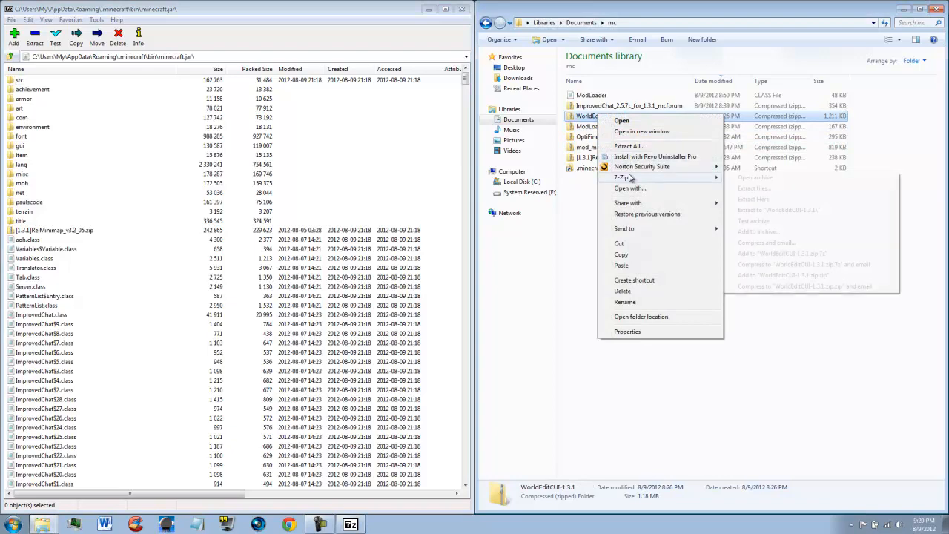
left_click(755, 178)
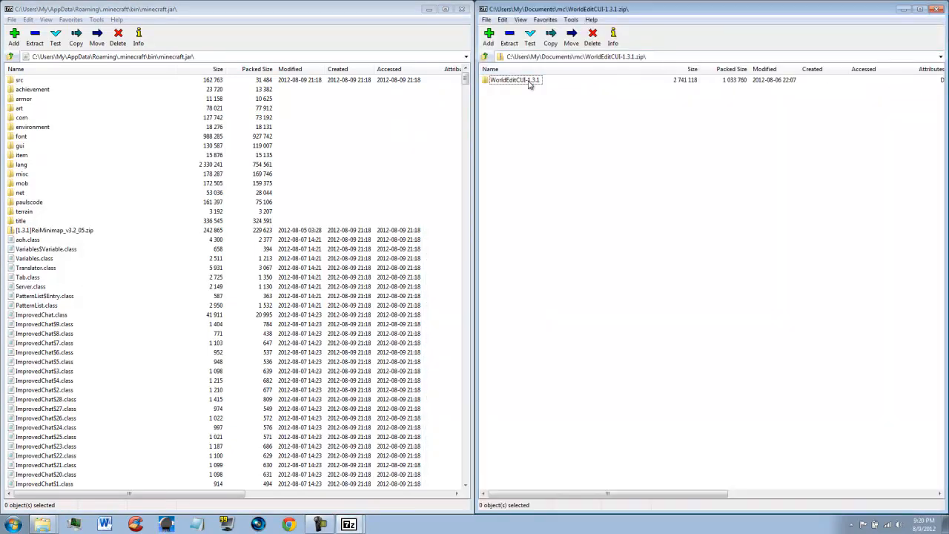
Copy everything in the WorldEditCUI archive's classes folder into the root of minecraft.jar.
double_click(529, 82)
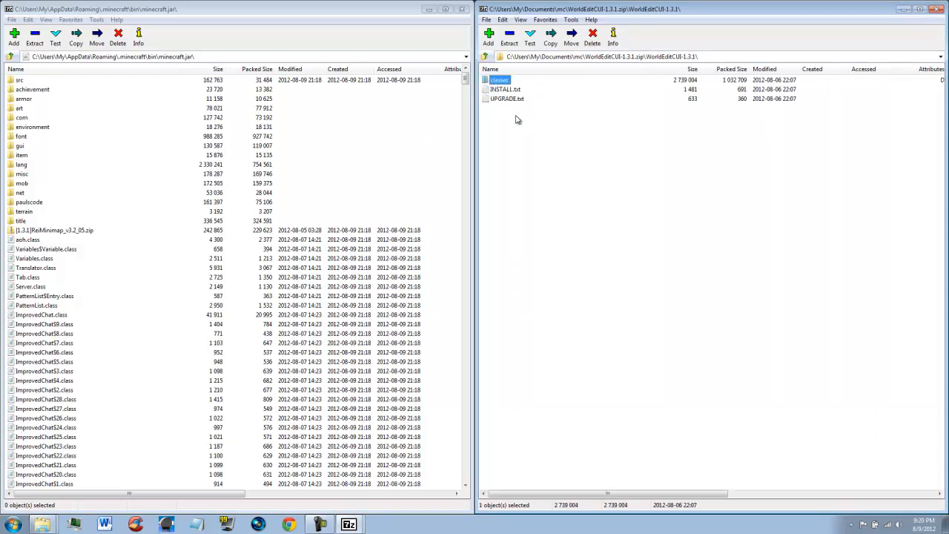
double_click(501, 81)
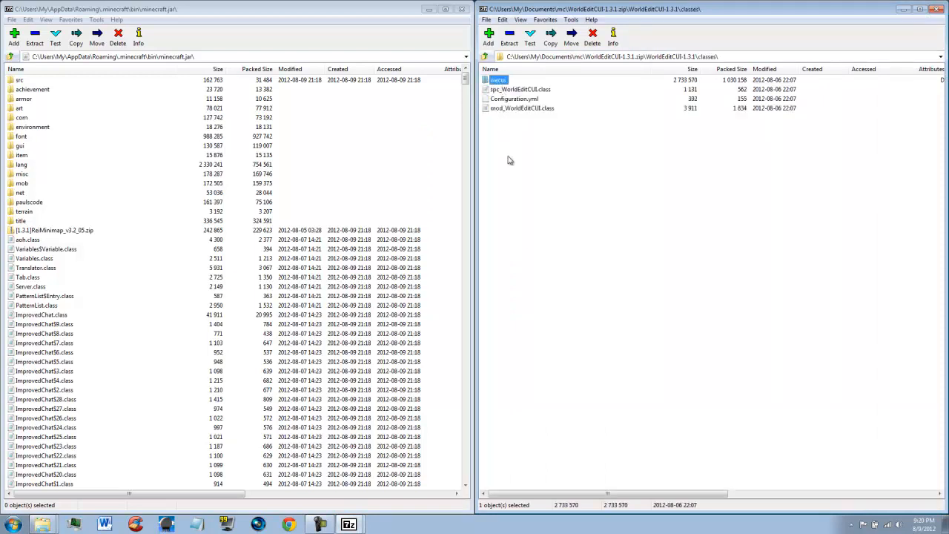
left_click_drag(508, 158, 355, 144)
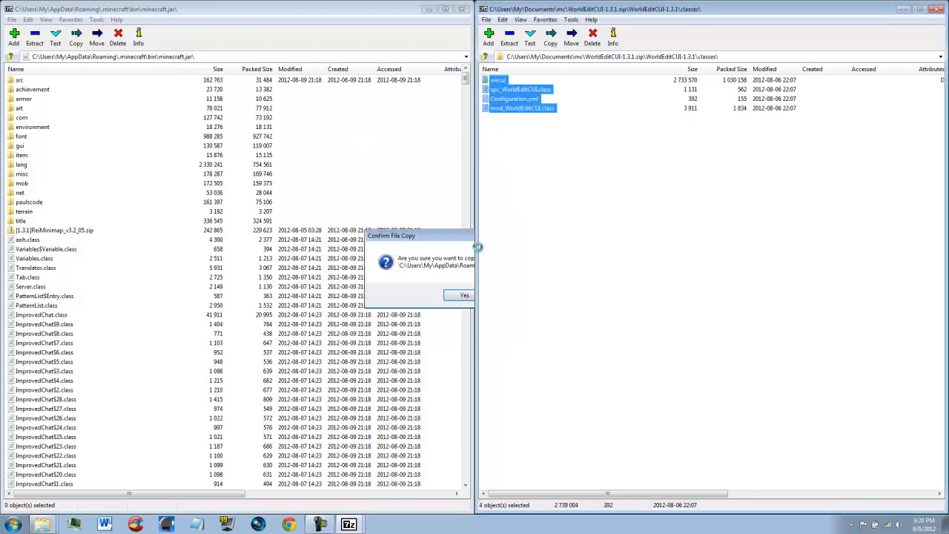
left_click(463, 296)
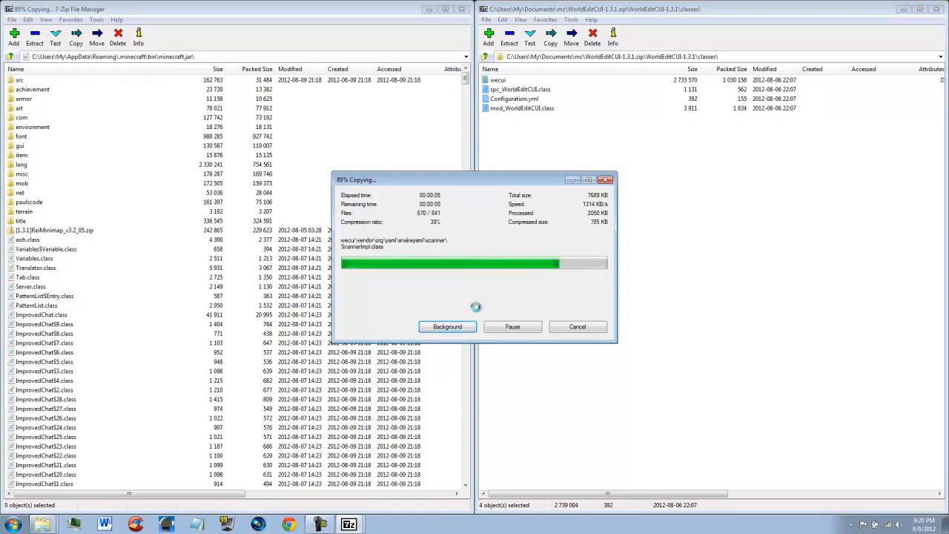
Retrace the path from the WorldEditCUI archive root to the classes folder contents, and close that archive window.
left_click(485, 57)
left_click(486, 57)
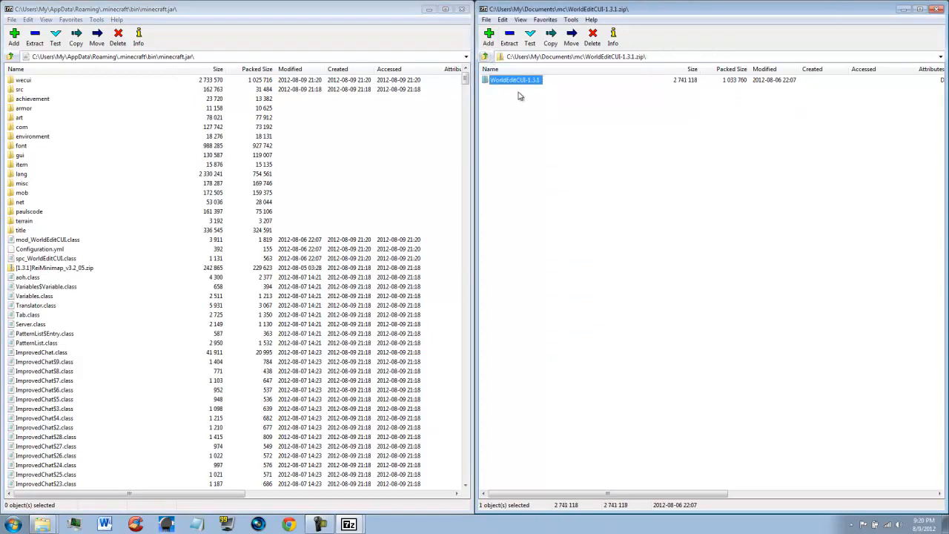
double_click(518, 81)
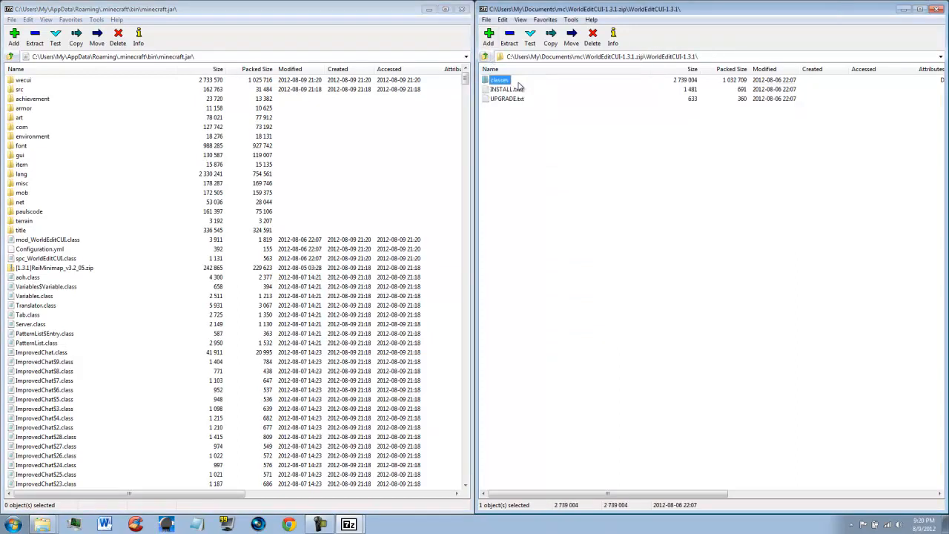
double_click(501, 80)
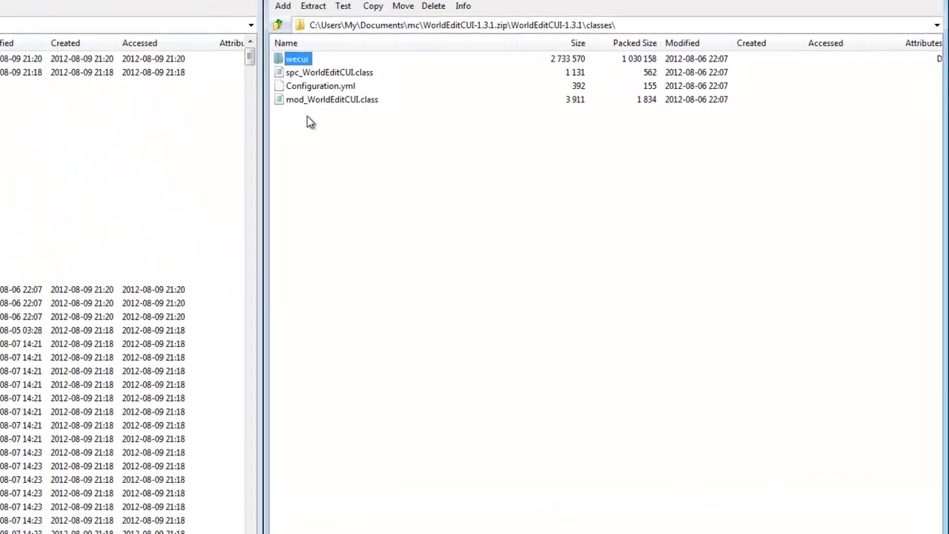
left_click_drag(505, 122, 498, 77)
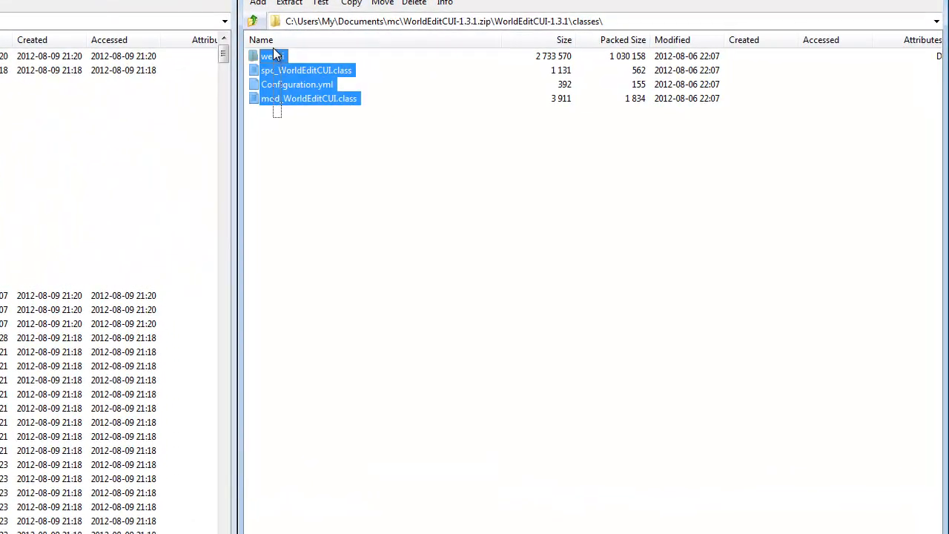
left_click_drag(273, 49, 273, 49)
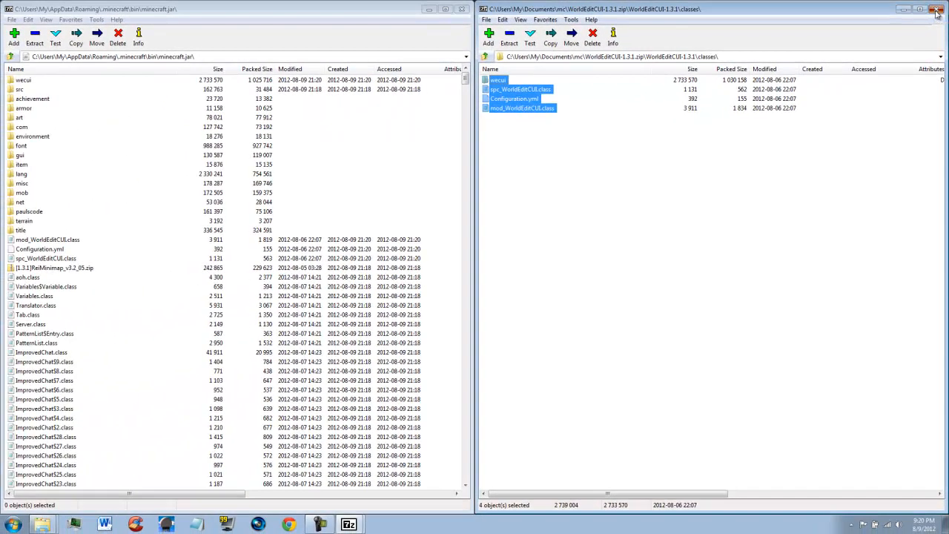
key("alt+F4")
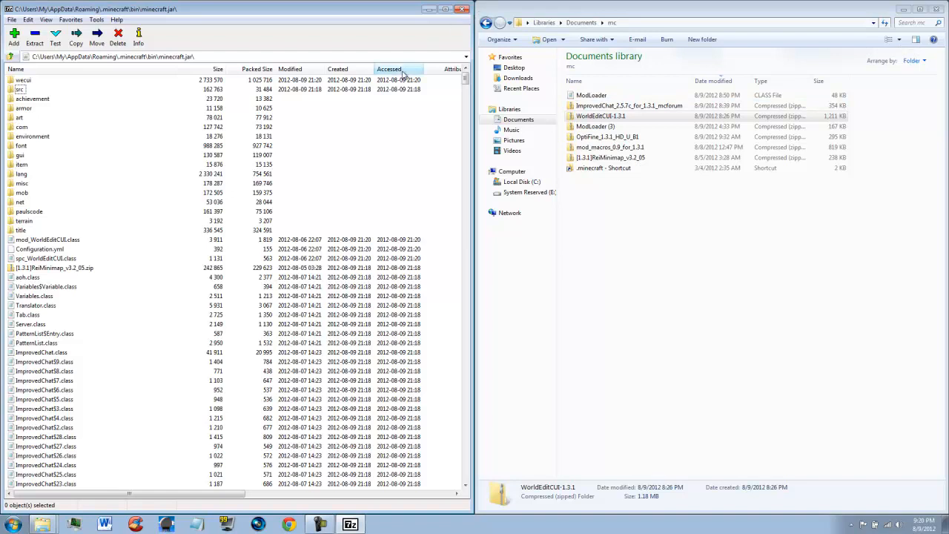
Open the mod_macros_0.9_for_1.3.1 zip from the mc folder as a 7-Zip archive.
right_click(604, 147)
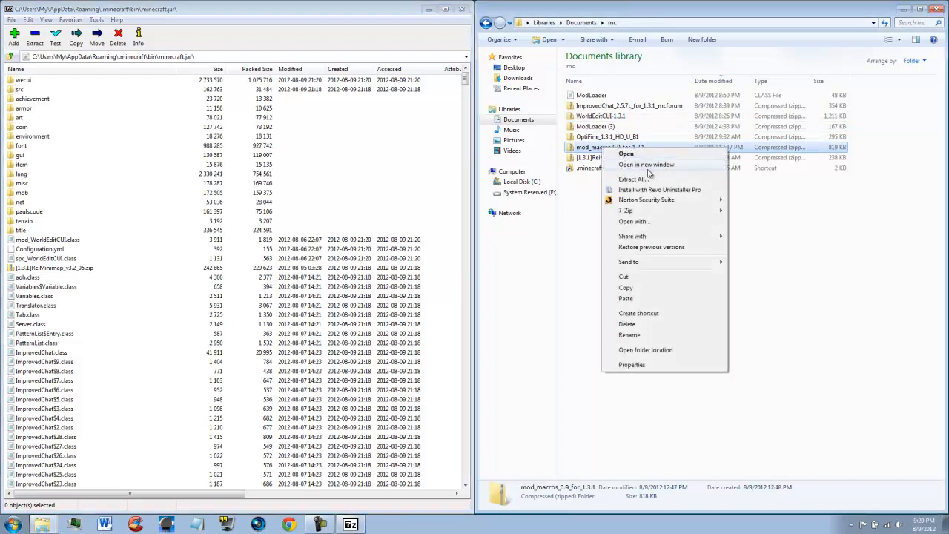
mouse_move(642, 212)
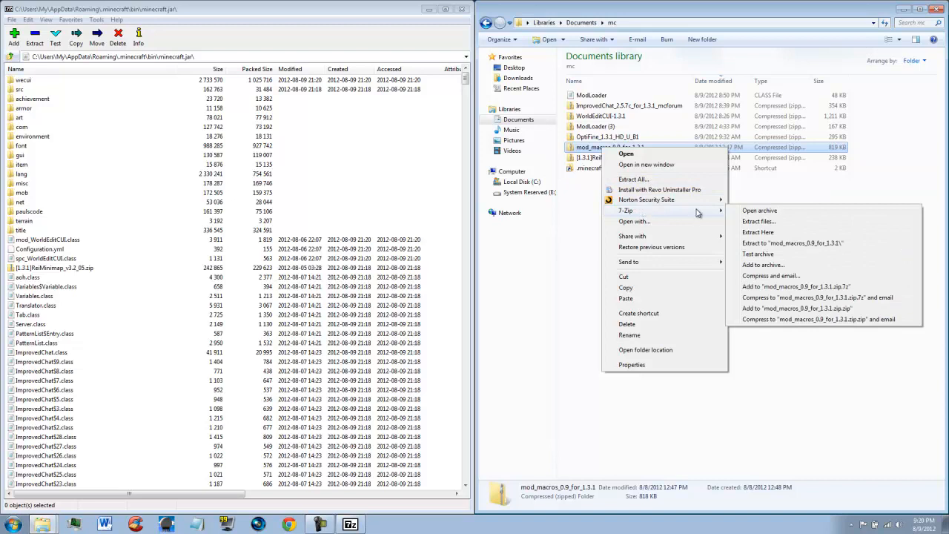
left_click(748, 214)
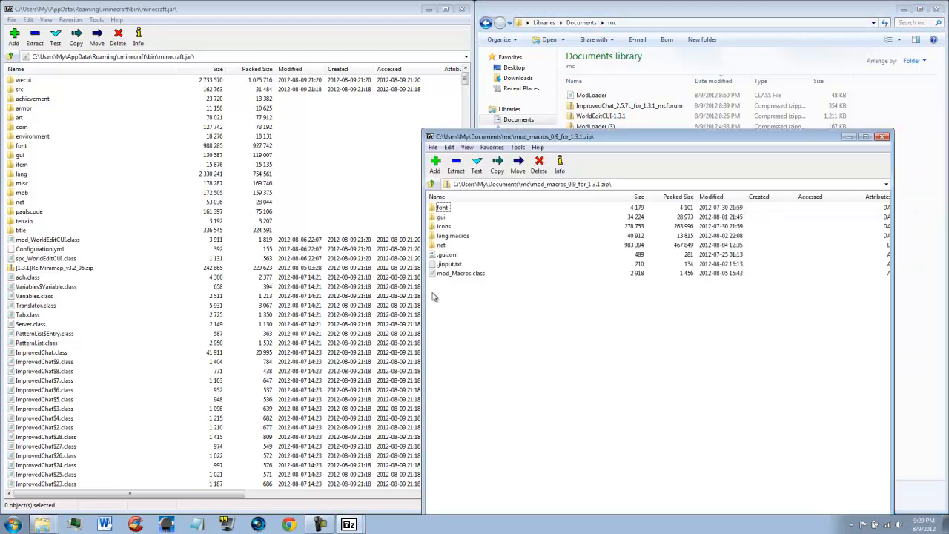
Copy all folders and files of the mod_macros archive into minecraft.jar, and close both archive windows.
left_click_drag(435, 295, 338, 186)
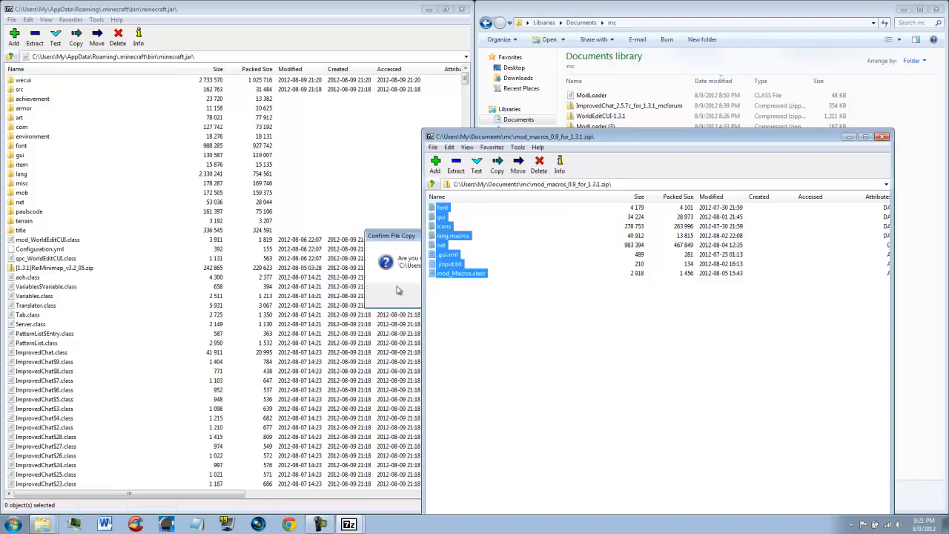
left_click(396, 290)
left_click(459, 300)
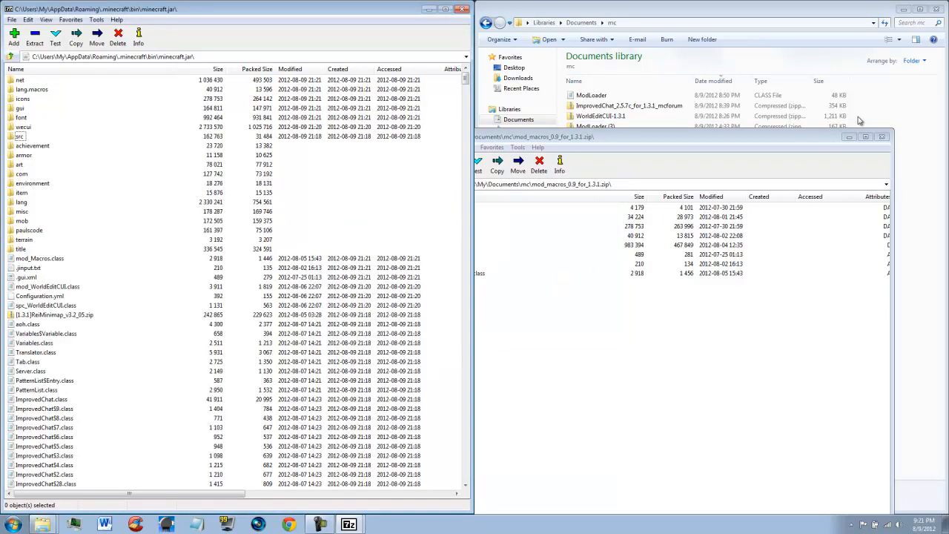
left_click(882, 138)
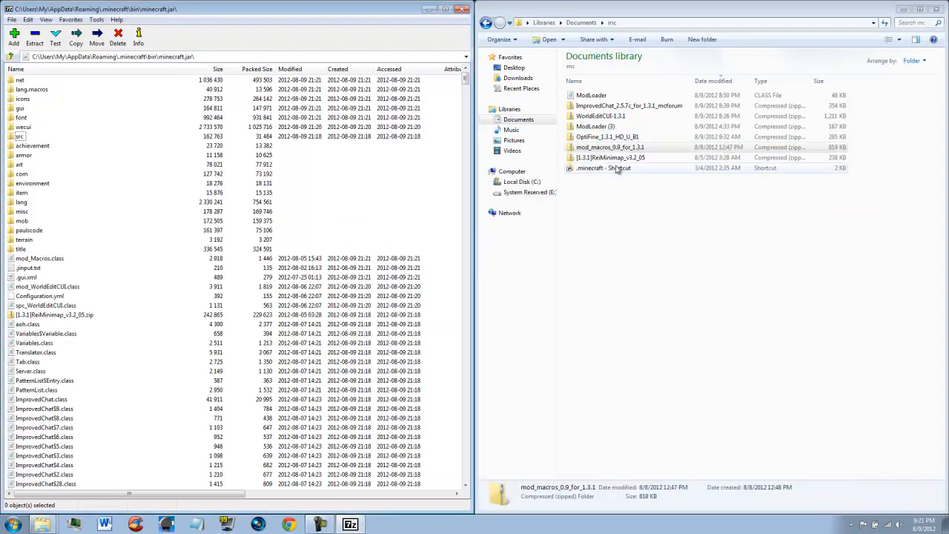
left_click(462, 9)
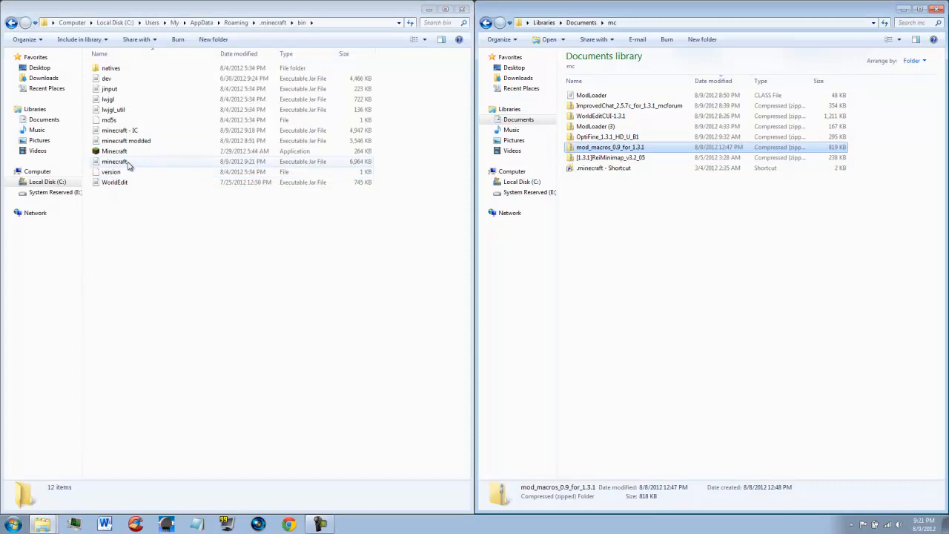
Duplicate the modded minecraft jar in the bin folder and name the copy "minecraft - Pre Rei".
right_click(2, 127)
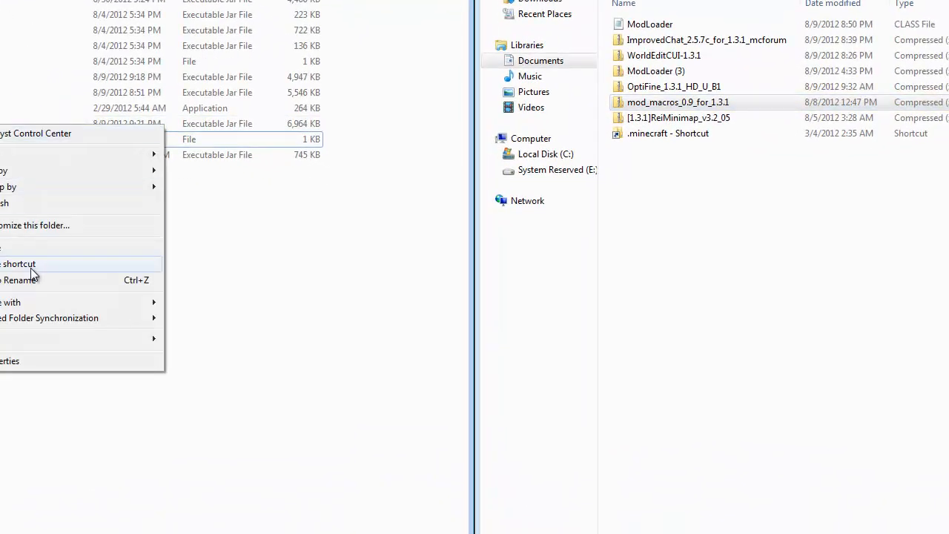
left_click(4, 138)
left_click(4, 123)
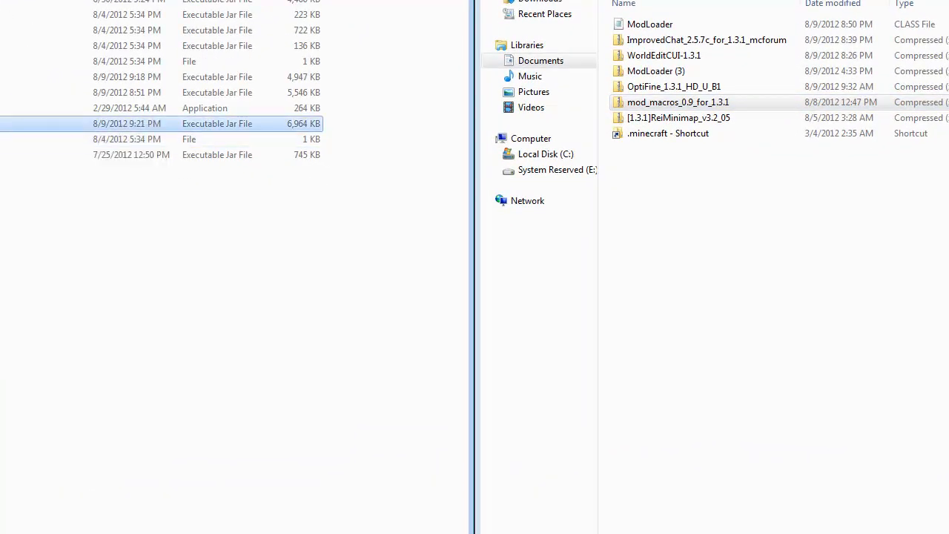
right_click(4, 123)
left_click(10, 279)
right_click(2, 219)
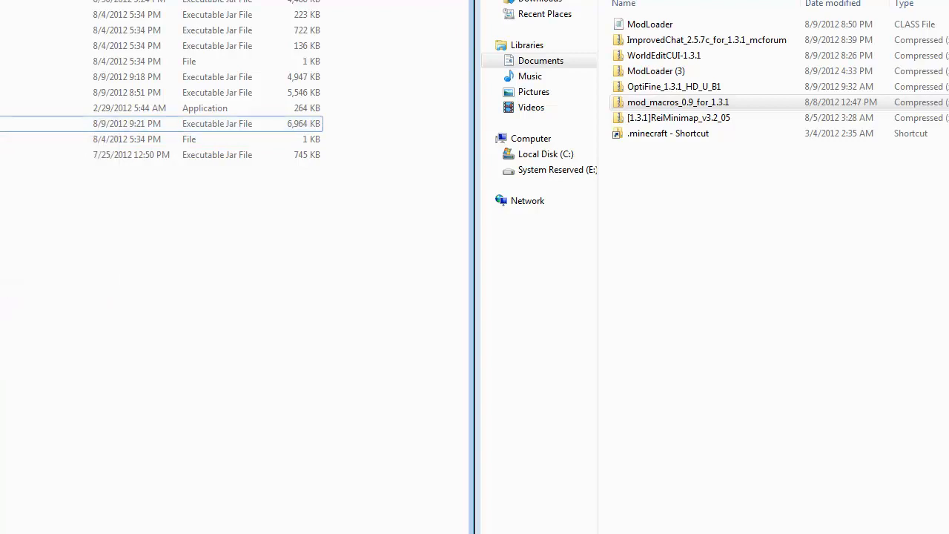
left_click(47, 341)
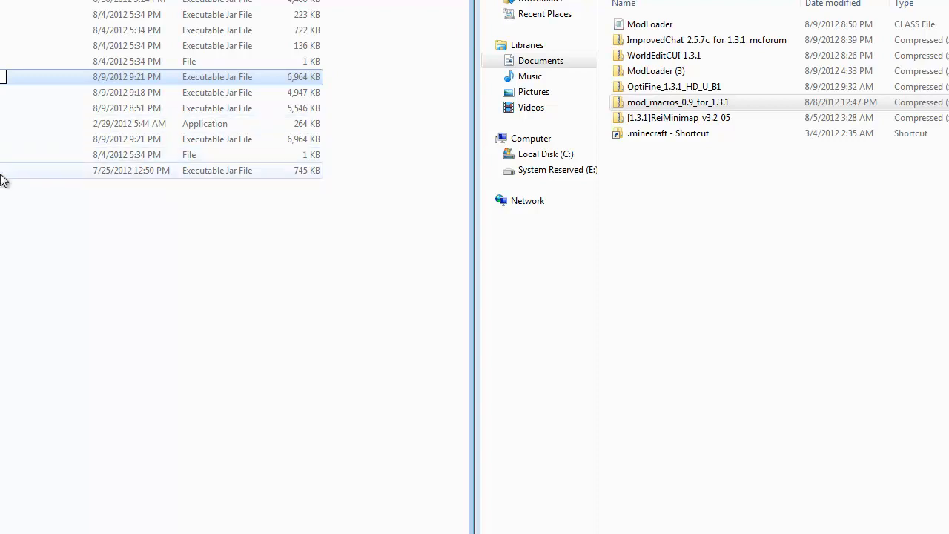
right_click(3, 77)
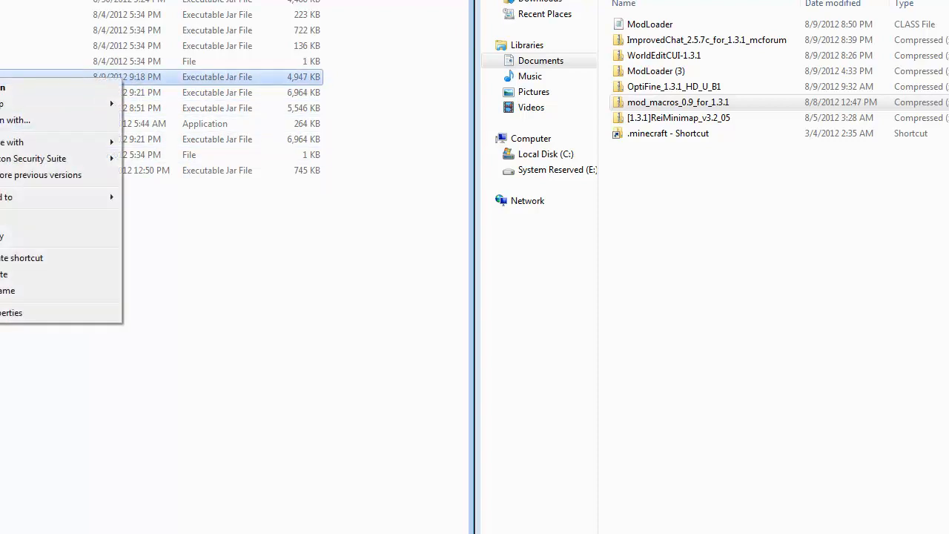
left_click(3, 89)
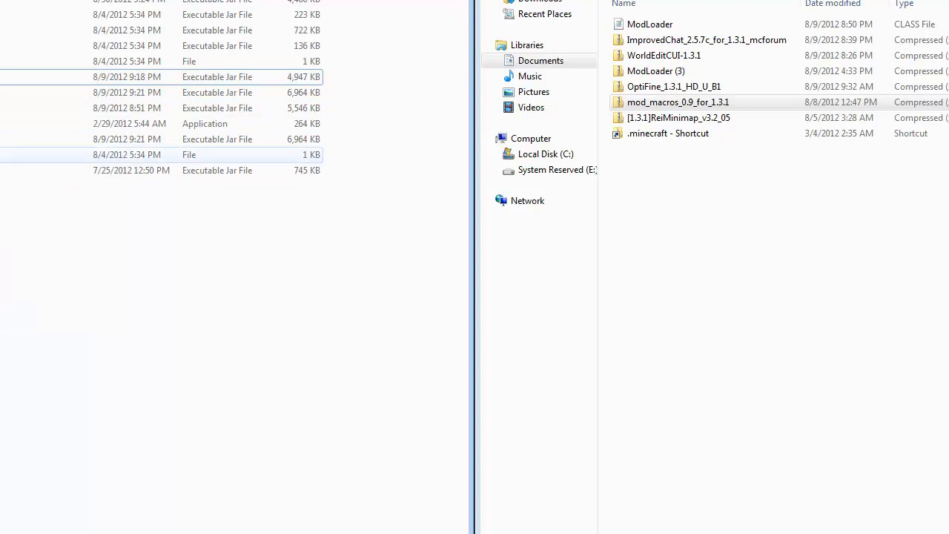
Launch Minecraft from the bin folder, log in to test that the title screen loads, and close the game.
left_click(3, 123)
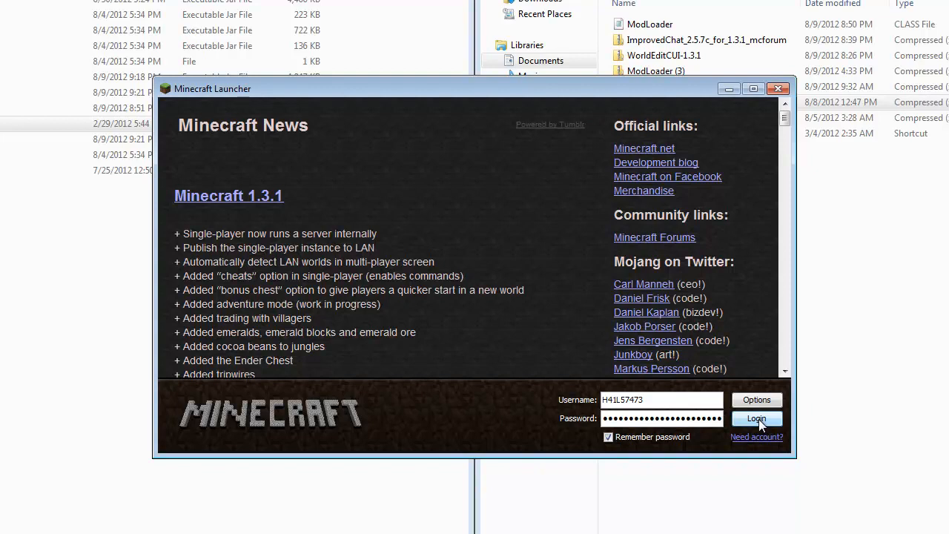
left_click(757, 418)
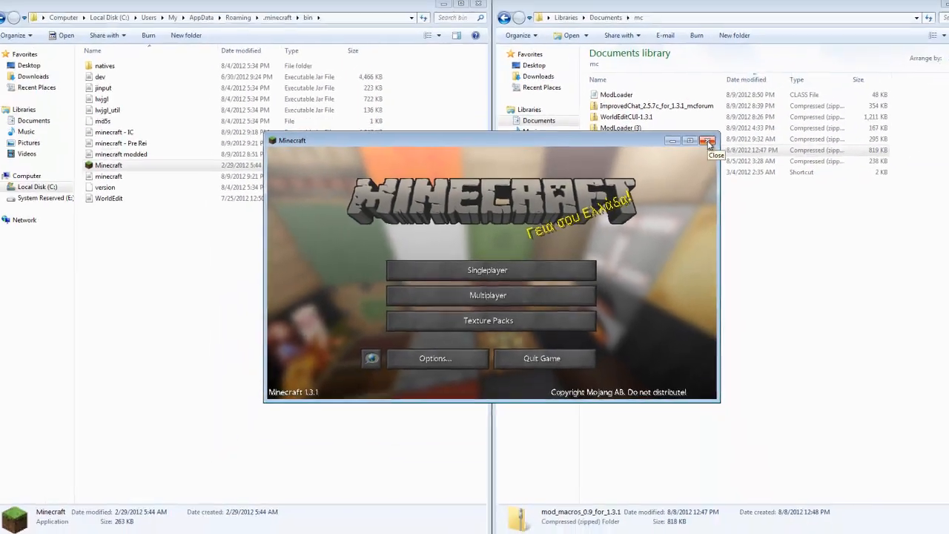
left_click(704, 144)
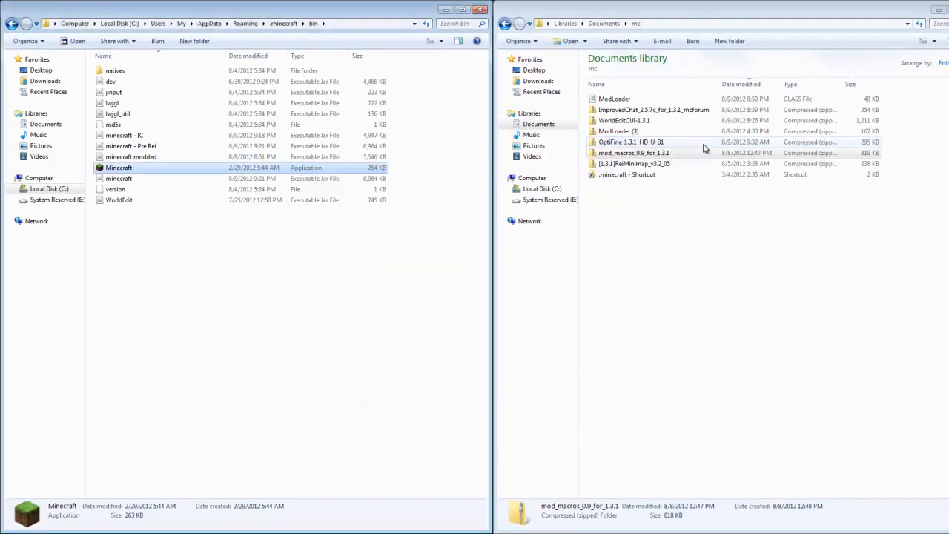
Delete the "minecraft - Pre Rei" backup from the bin folder.
right_click(186, 148)
left_click(148, 146)
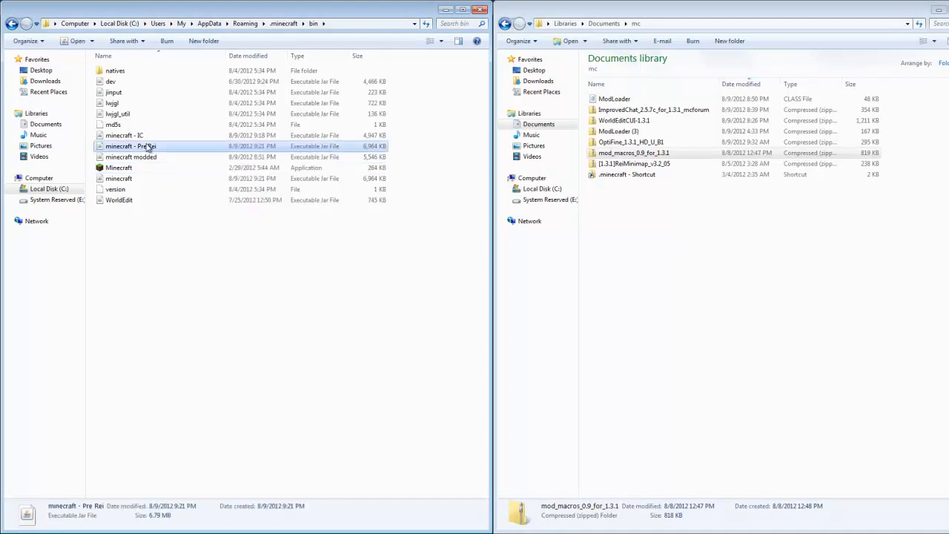
right_click(147, 146)
left_click(175, 279)
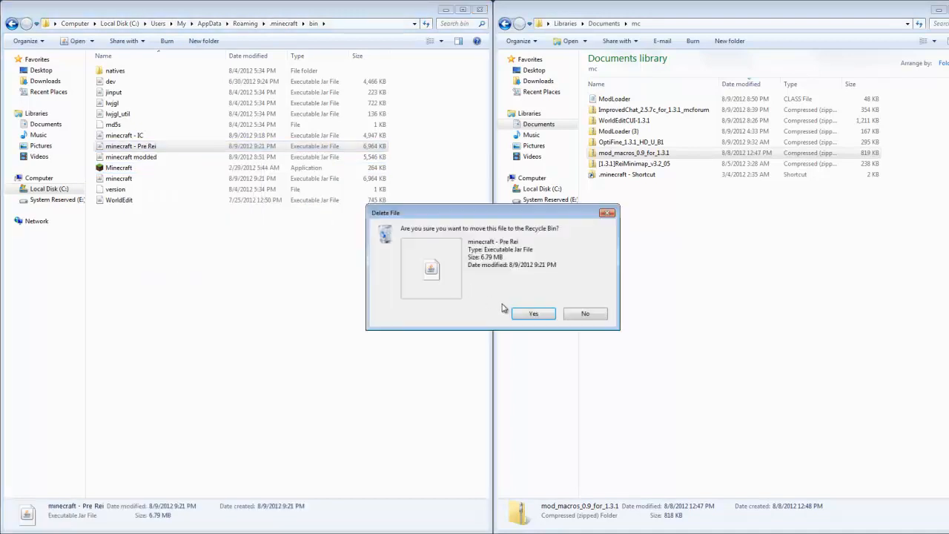
left_click(531, 315)
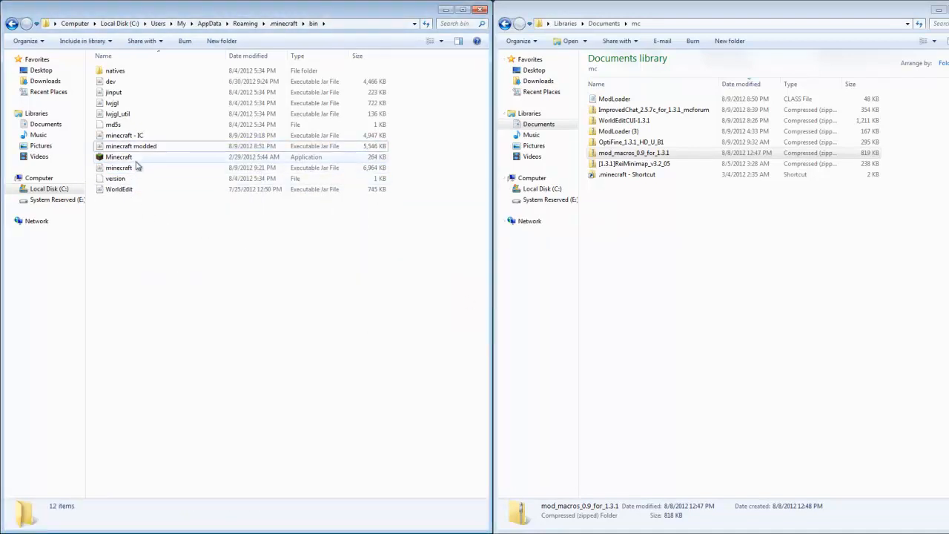
left_click(122, 168)
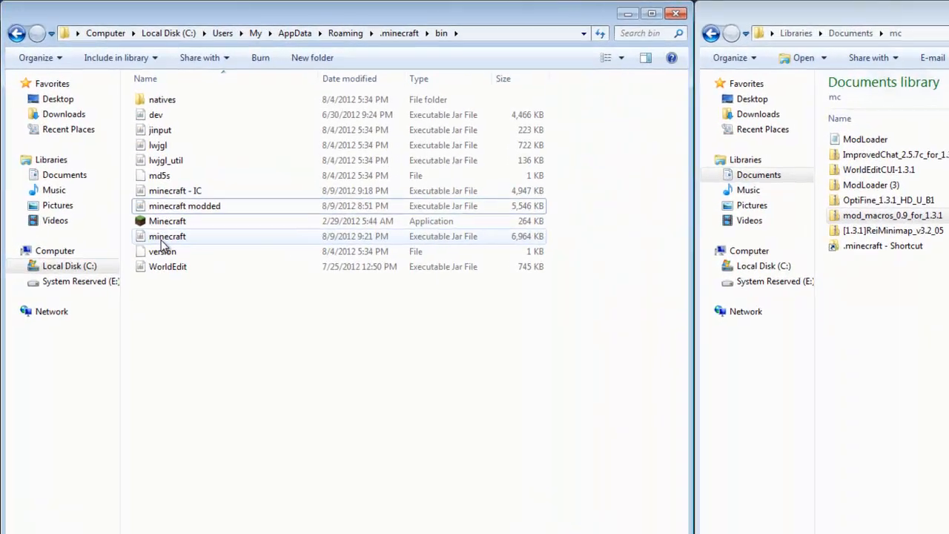
right_click(164, 245)
left_click(416, 470)
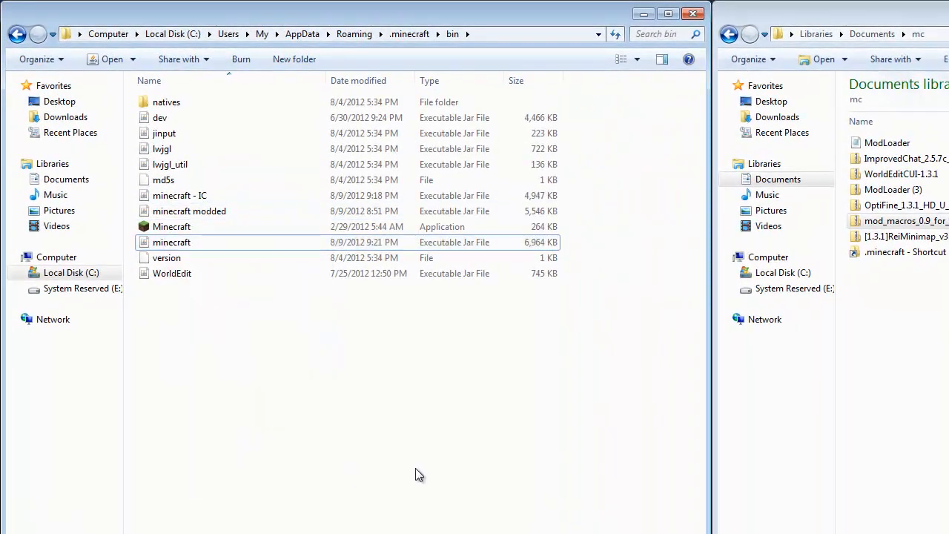
Move the [1.3.1]ReiMinimap_v3.2_05 zip from the mc folder into the mods folder inside .minecraft.
left_click(17, 35)
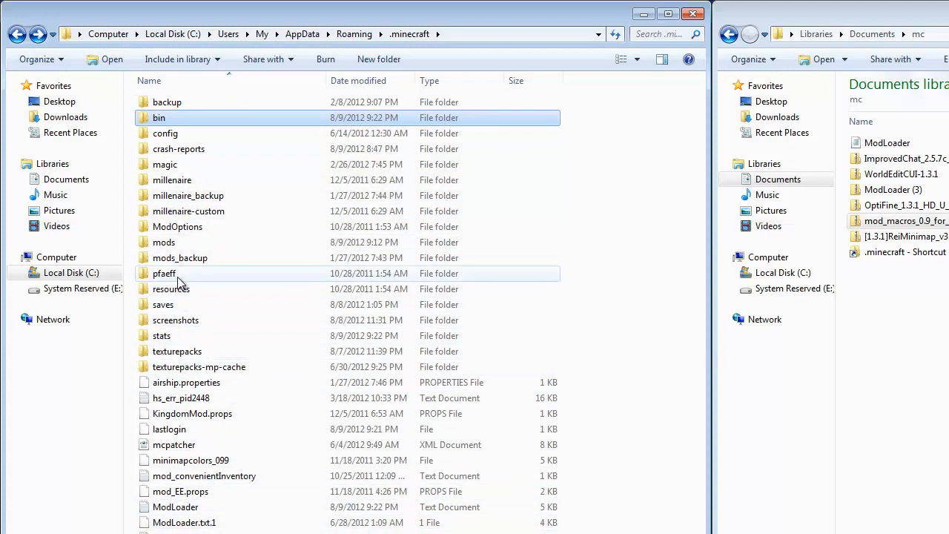
double_click(177, 245)
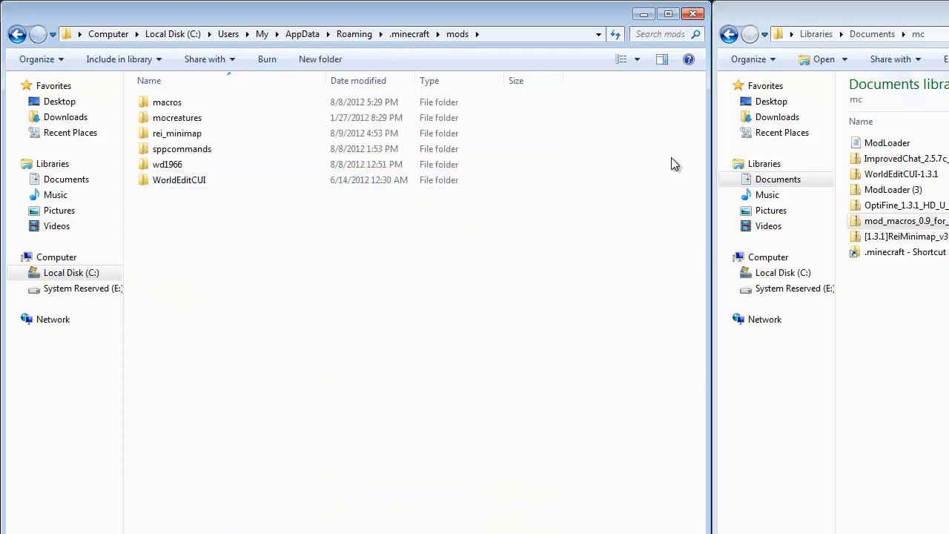
left_click_drag(893, 235, 839, 271)
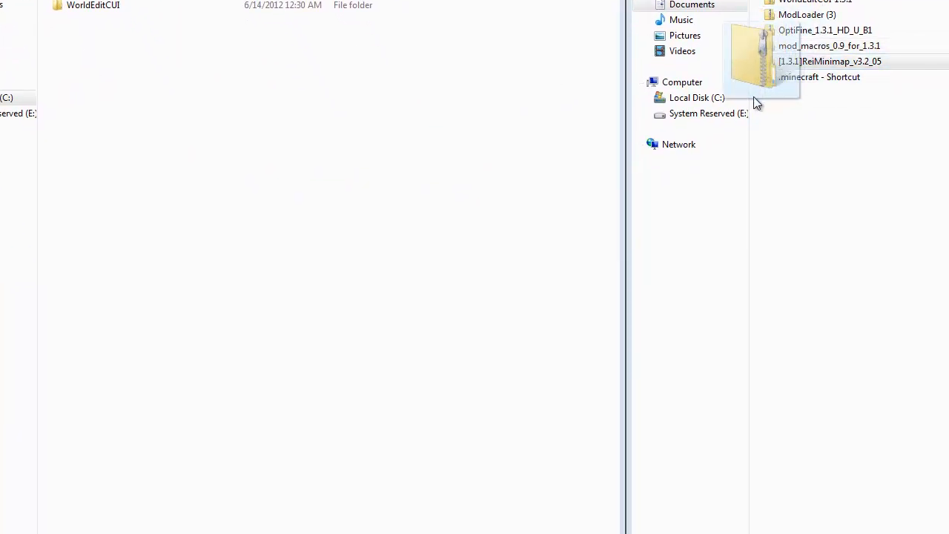
left_click_drag(753, 96, 165, 152)
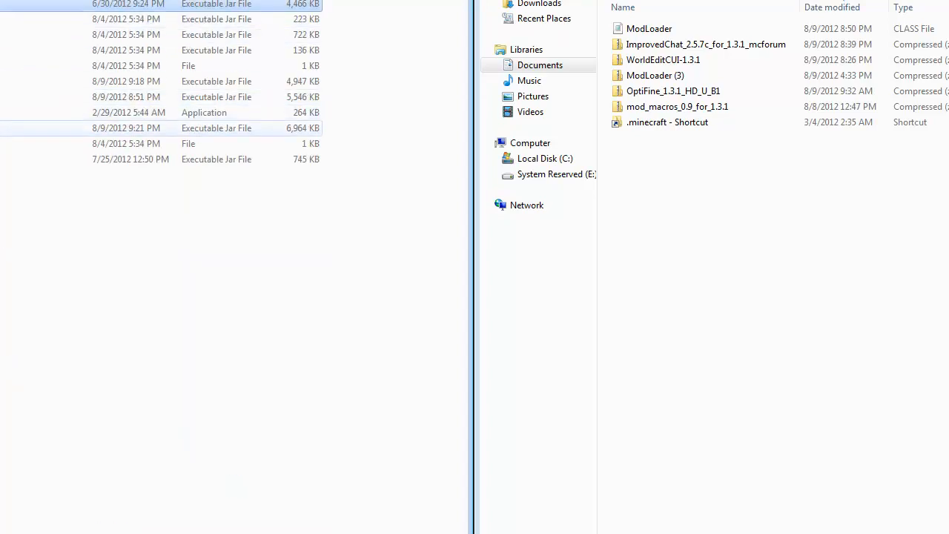
Launch Minecraft from the bin folder, log in to test the minimap in a world, and check the key bindings in the Controls options.
left_click(204, 112)
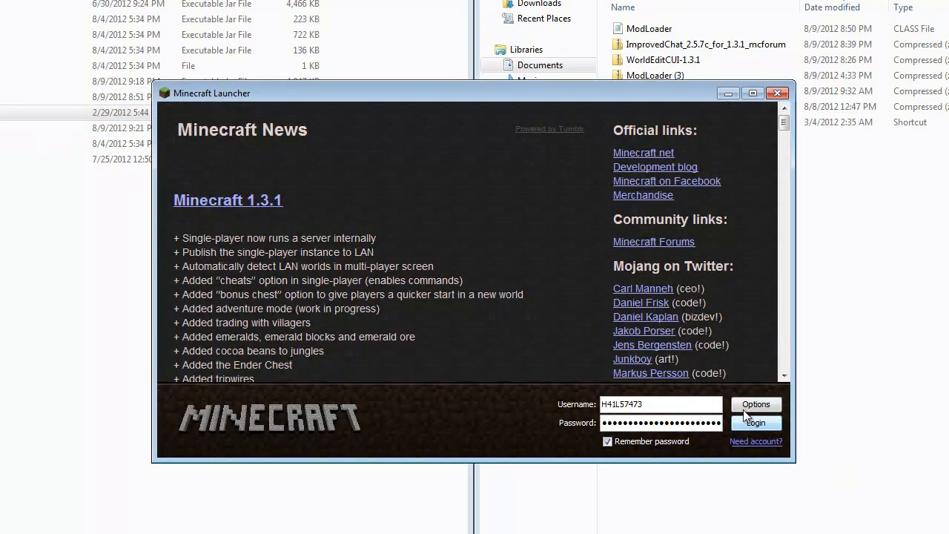
left_click(750, 423)
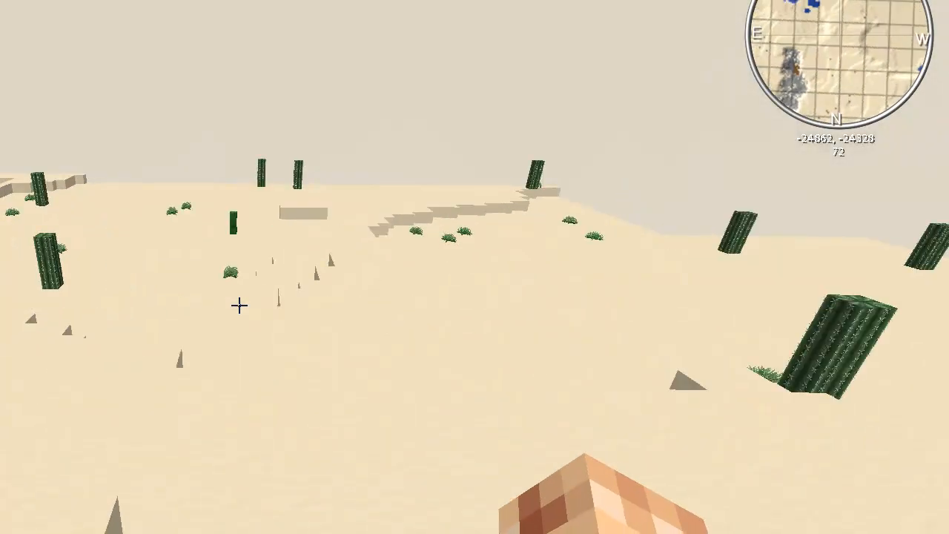
key("Escape")
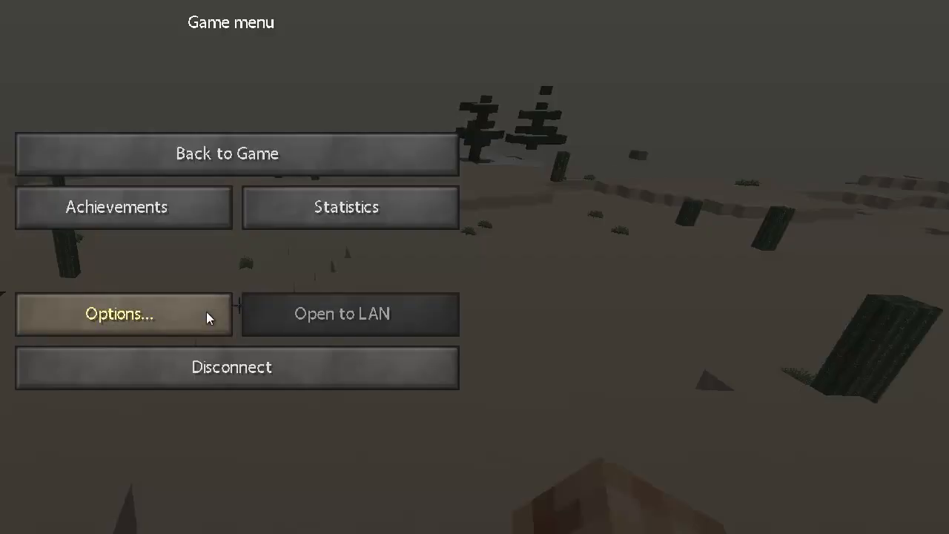
left_click(206, 313)
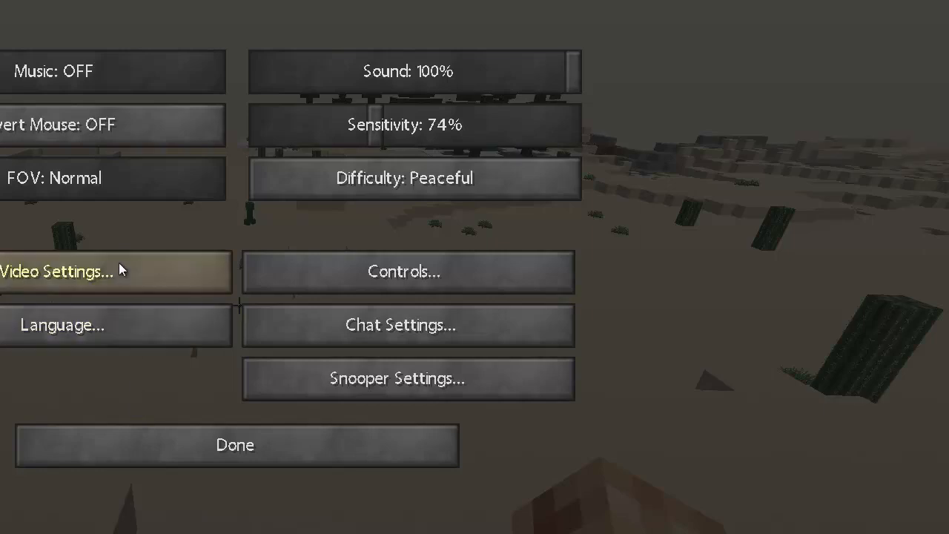
left_click(356, 271)
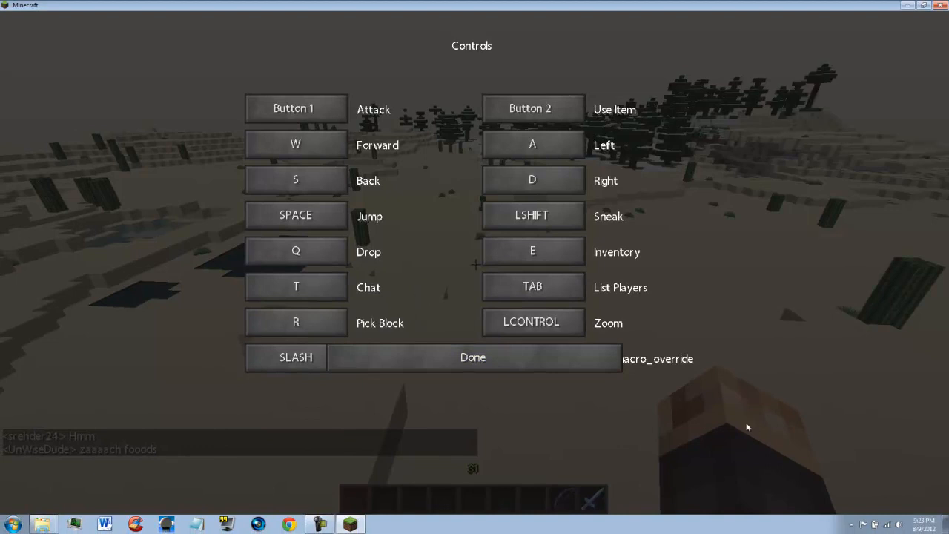
left_click(447, 356)
left_click(498, 251)
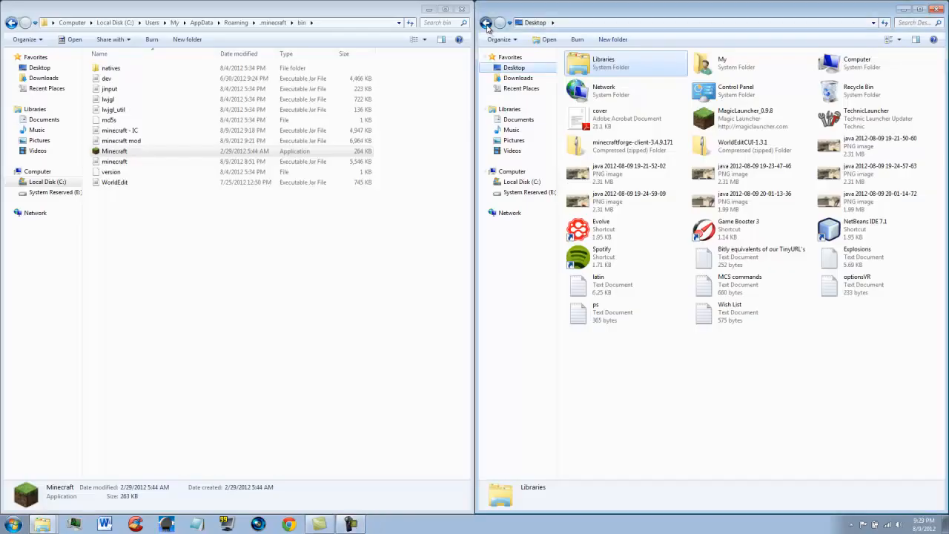
Go back to the mc folder in the Documents library.
left_click(485, 23)
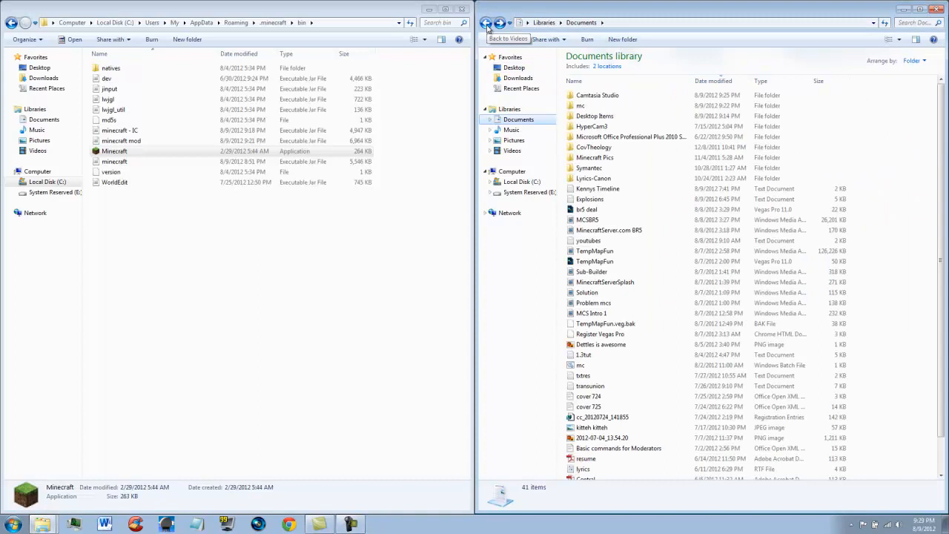
left_click(485, 23)
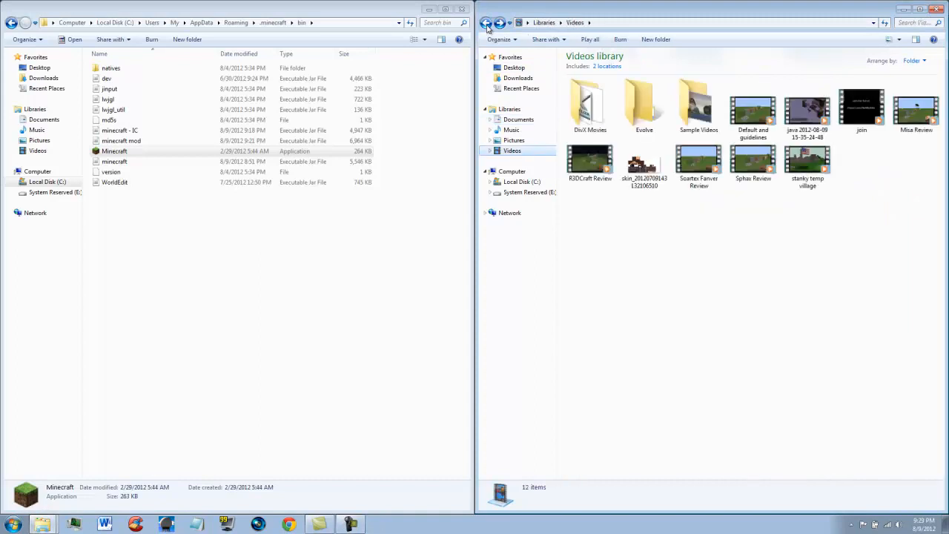
left_click(486, 23)
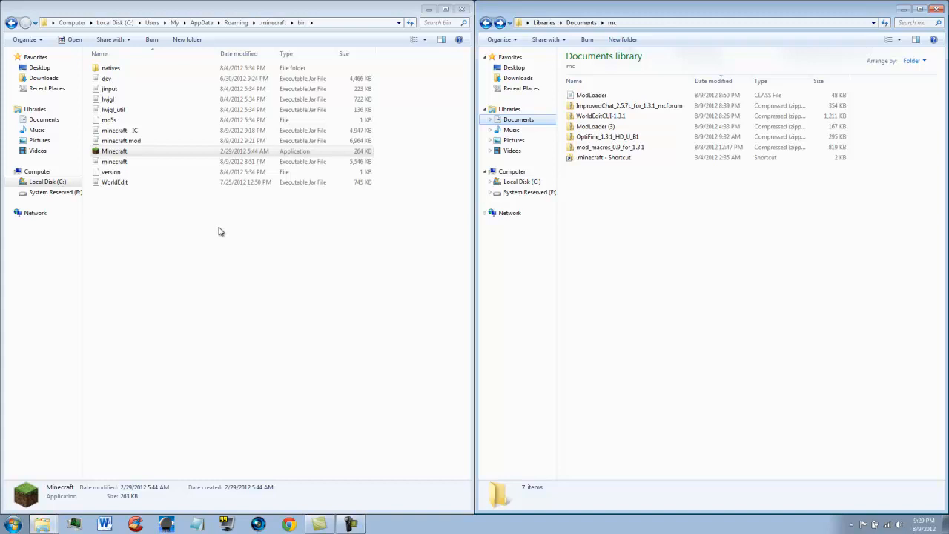
left_click_drag(121, 152, 116, 148)
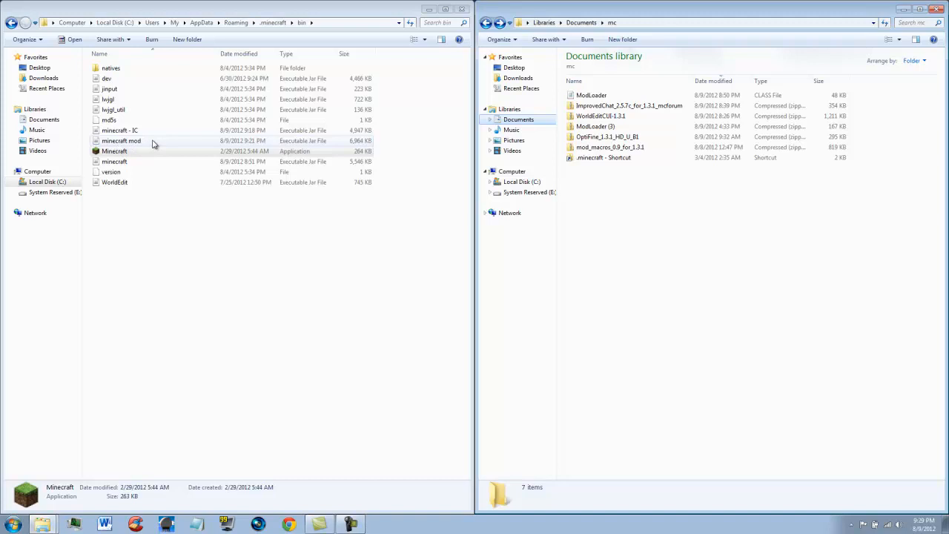
left_click_drag(153, 144, 131, 165)
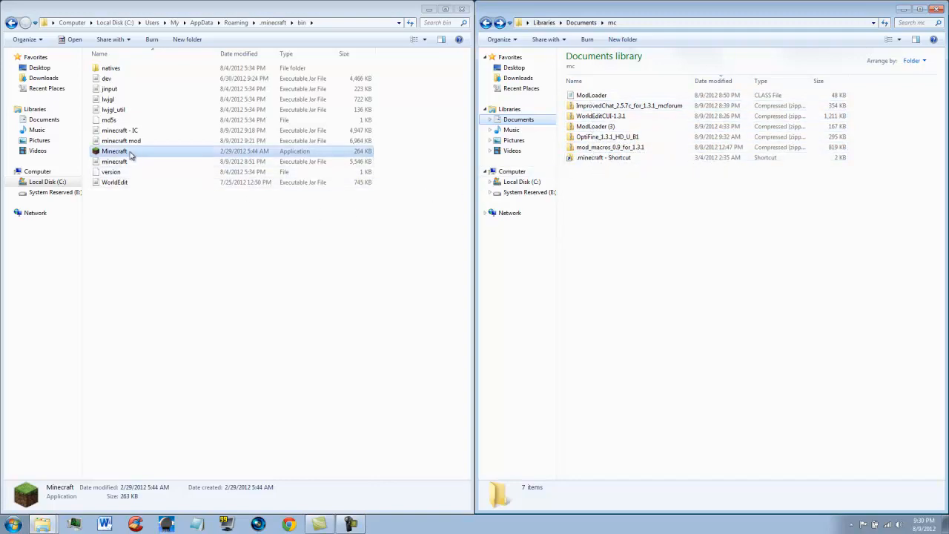
Relaunch Minecraft from the bin folder, log in, and open the in-game Controls options.
double_click(127, 151)
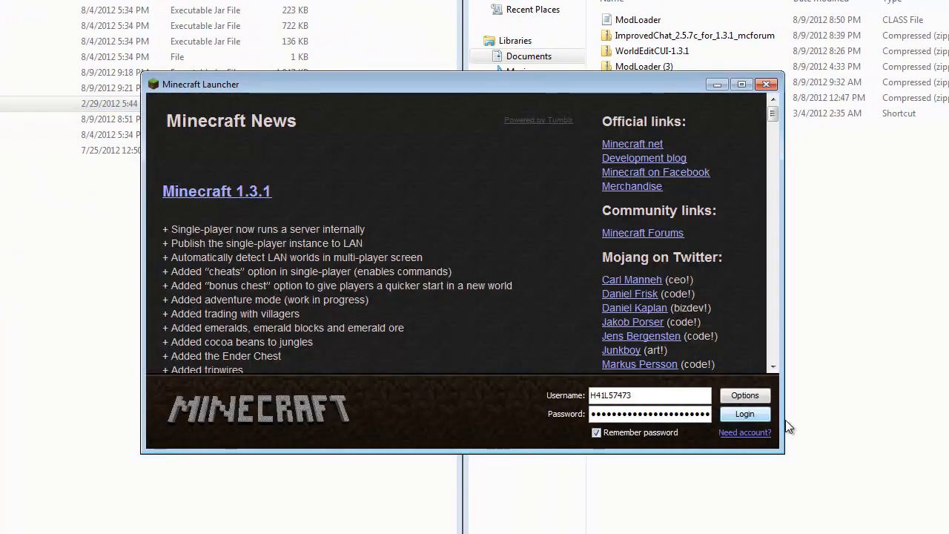
left_click(745, 413)
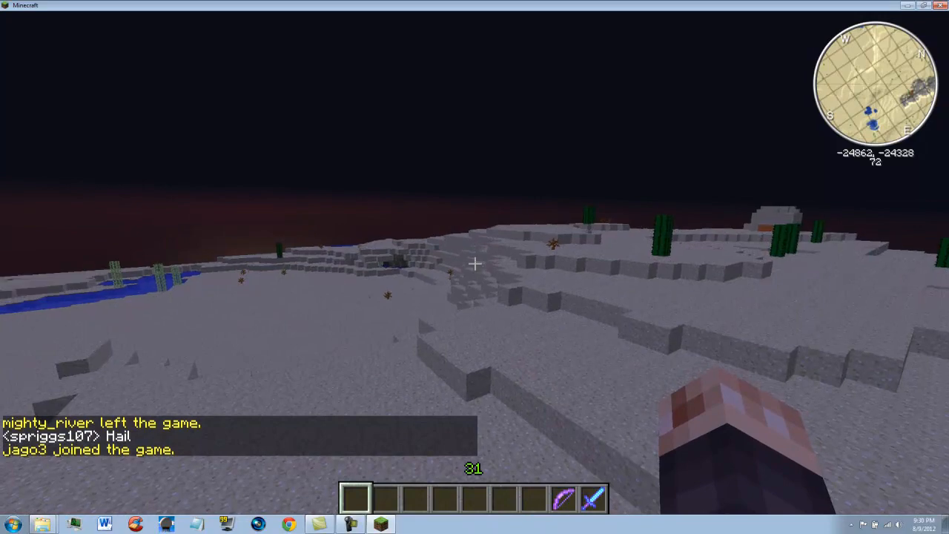
key("Escape")
left_click(416, 270)
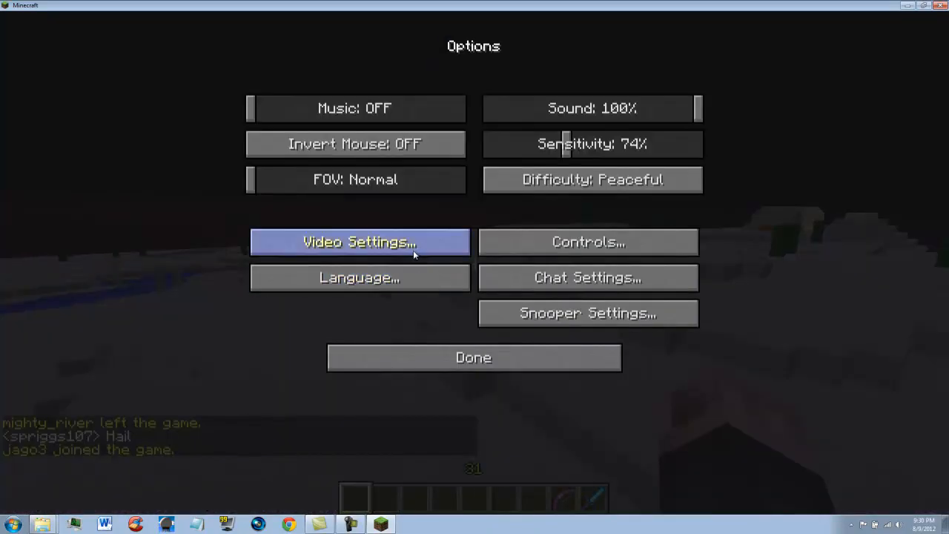
left_click(513, 241)
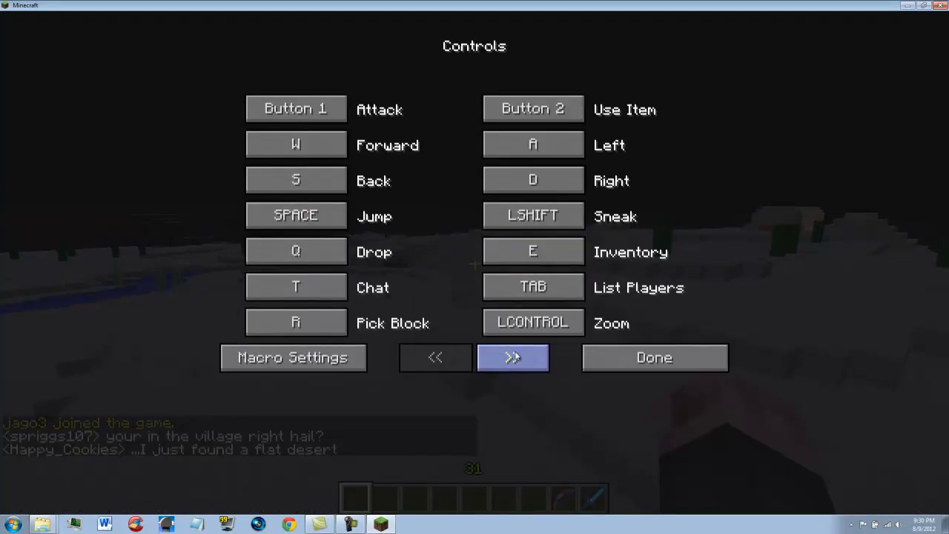
Look through the control binding pages, view the key layout in Macro Settings, and return to the game.
left_click(513, 358)
left_click(464, 358)
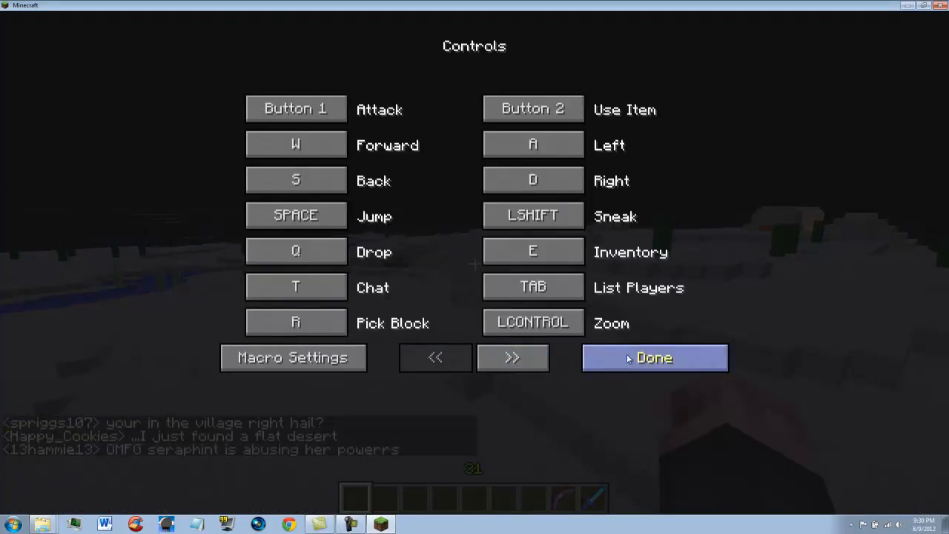
left_click(350, 361)
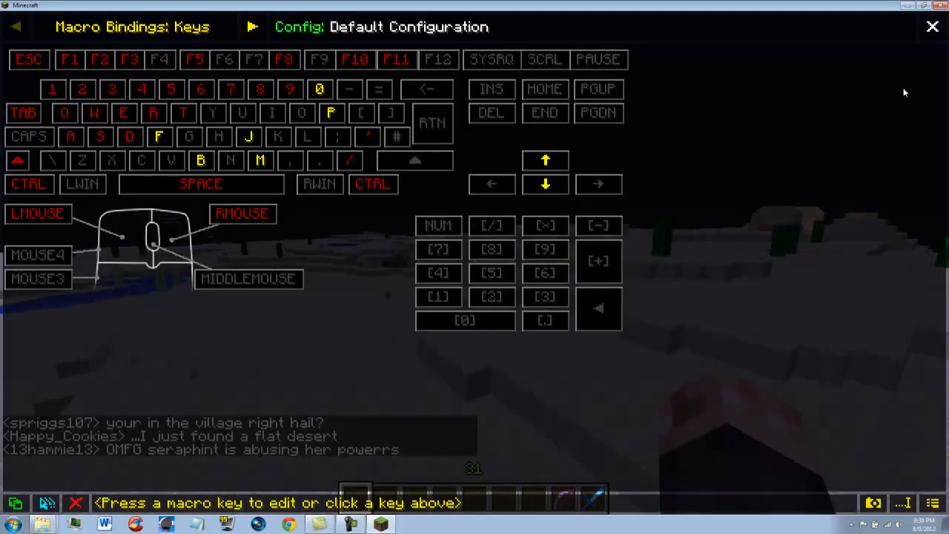
key("Escape")
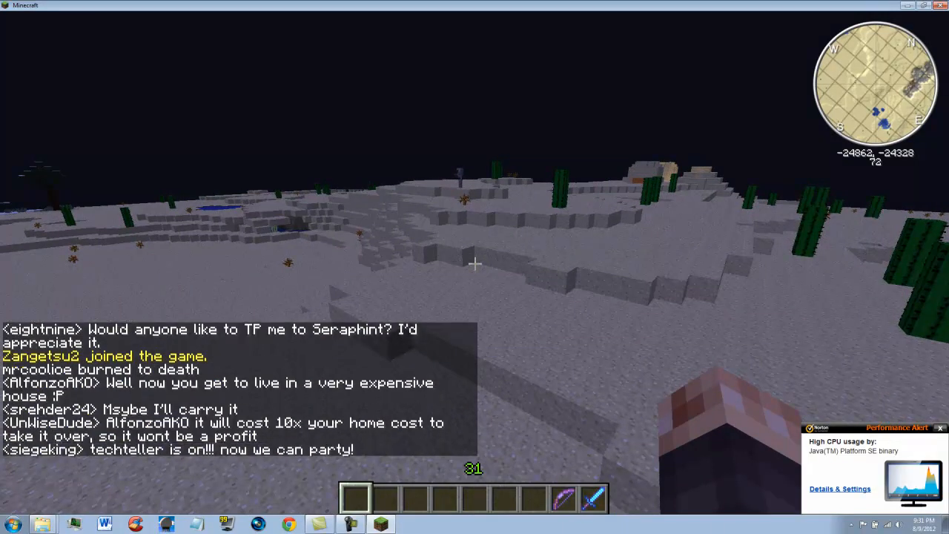
key("t")
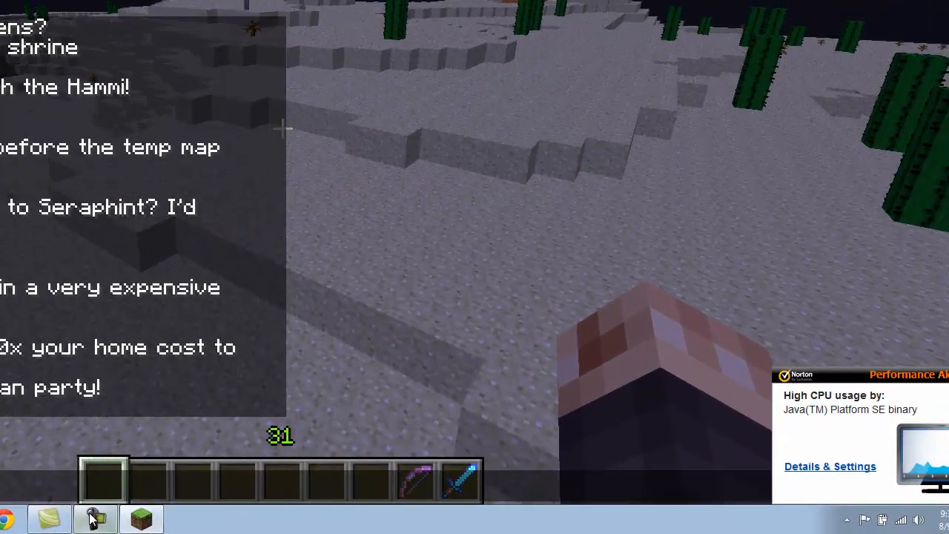
left_click(89, 521)
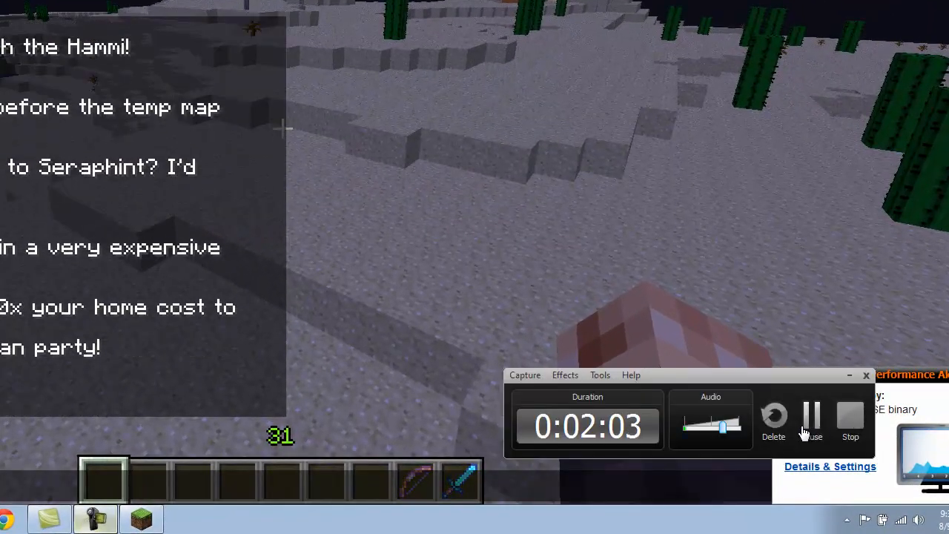